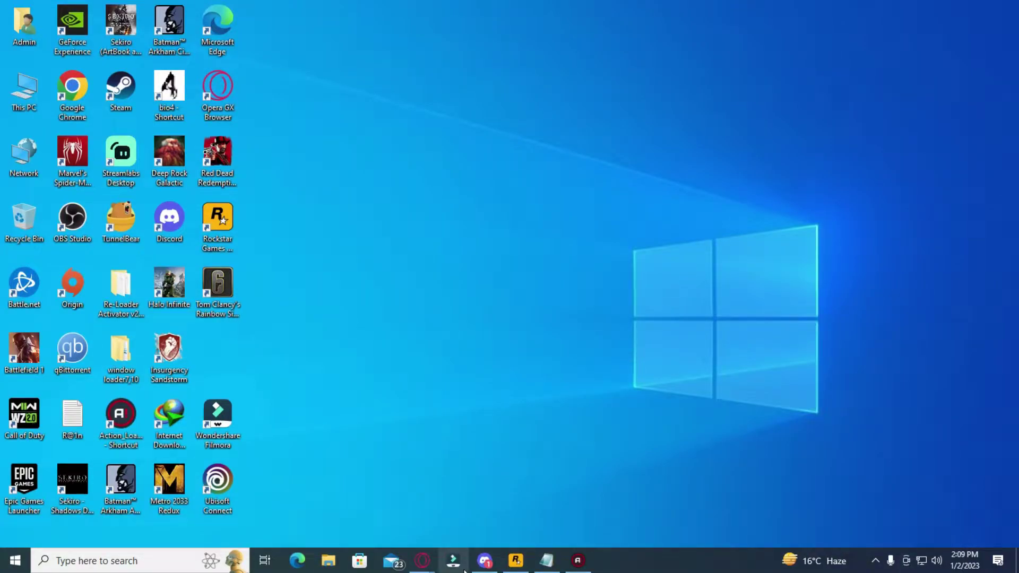
Reveal the hidden tray icons so the Steam icon is reachable.
mouse_move(515, 560)
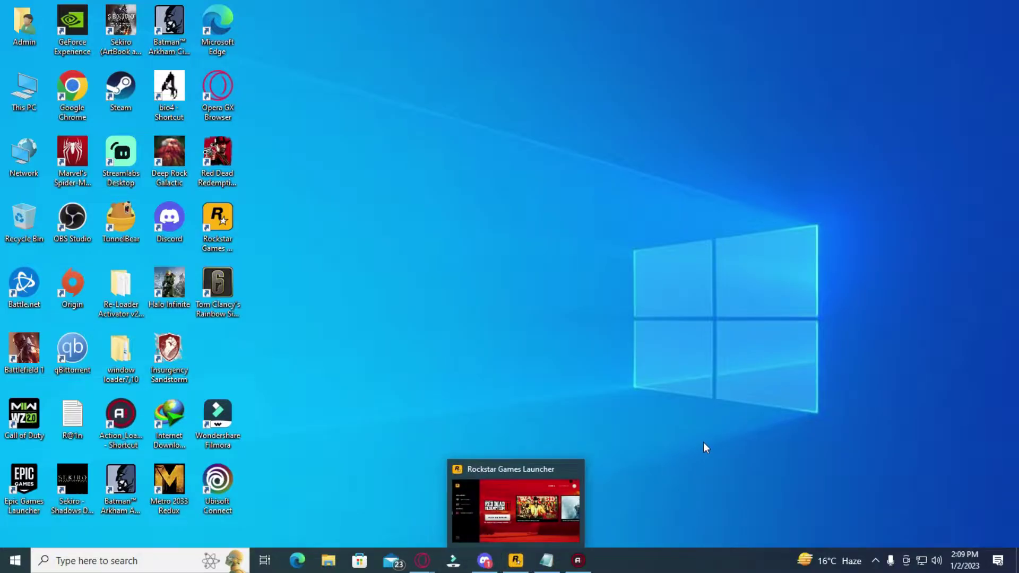
left_click(875, 561)
Launch Red Dead Redemption 2 from Steam, then minimize the Rockstar launcher and move Steam aside.
right_click(890, 486)
left_click(889, 485)
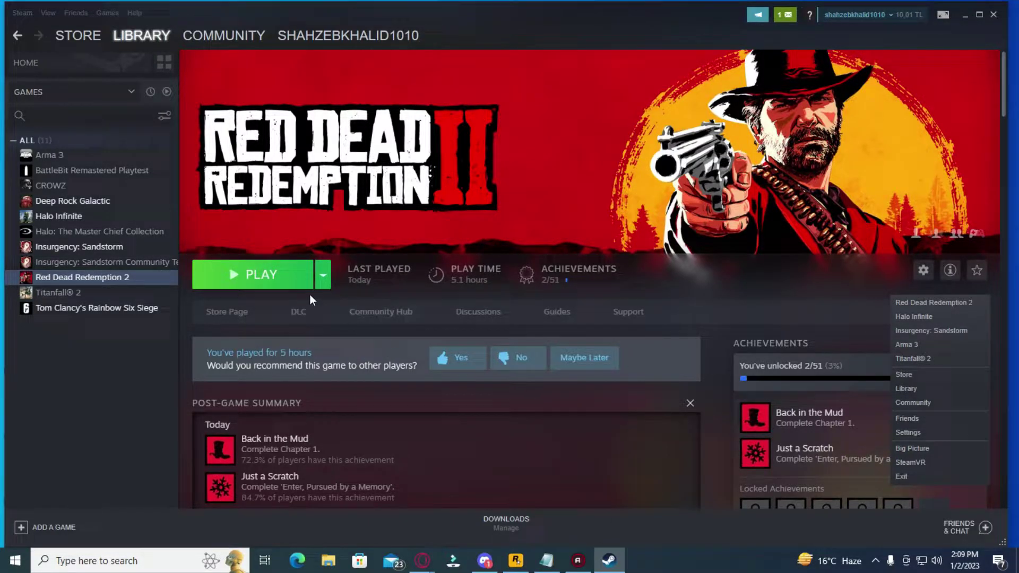
left_click(283, 275)
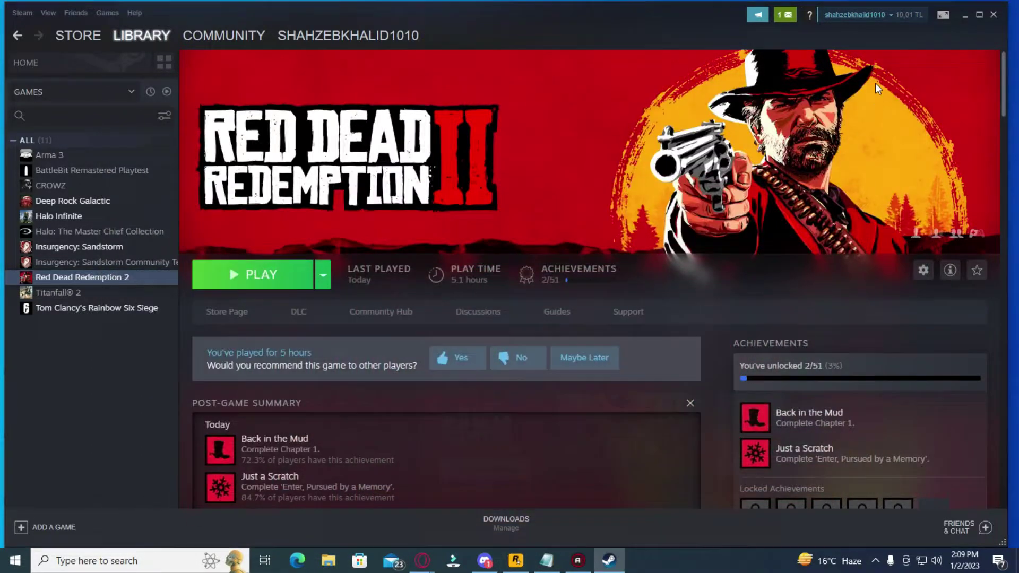
left_click(871, 94)
left_click_drag(682, 16, 609, 40)
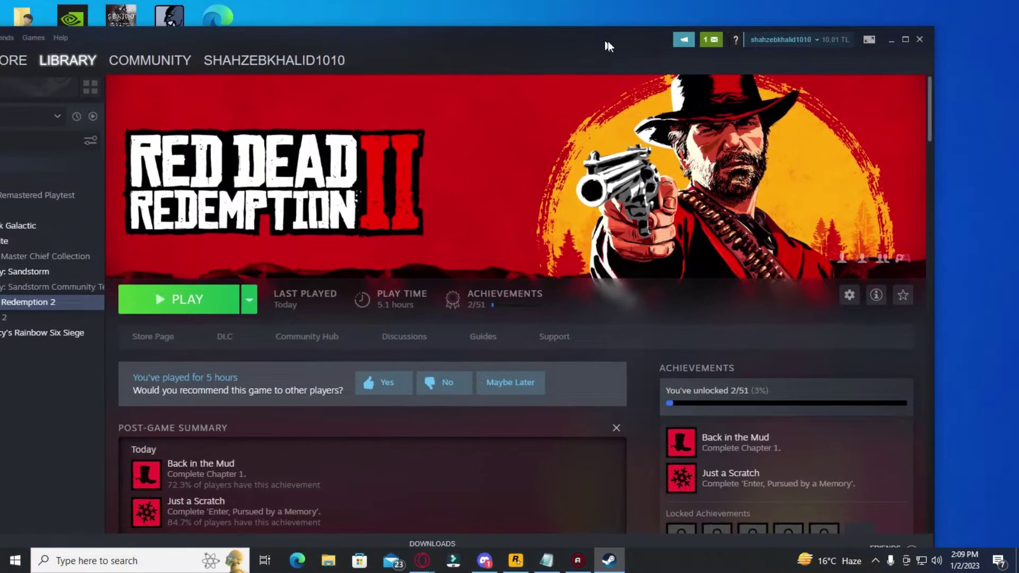
Minimize Steam, refresh the desktop, and restore the Notepad list of Vulkan paths.
left_click(893, 40)
right_click(788, 143)
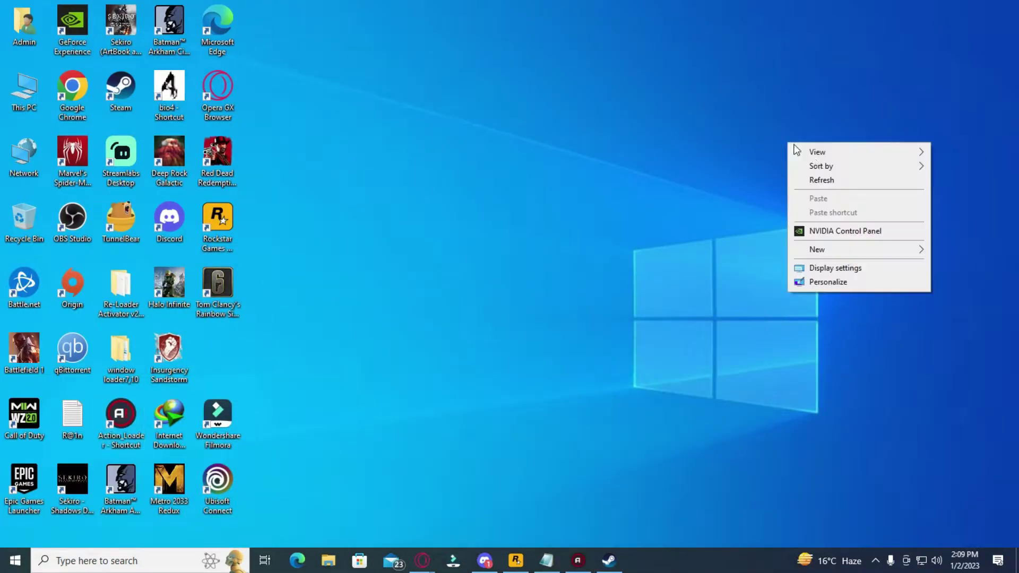
left_click(822, 181)
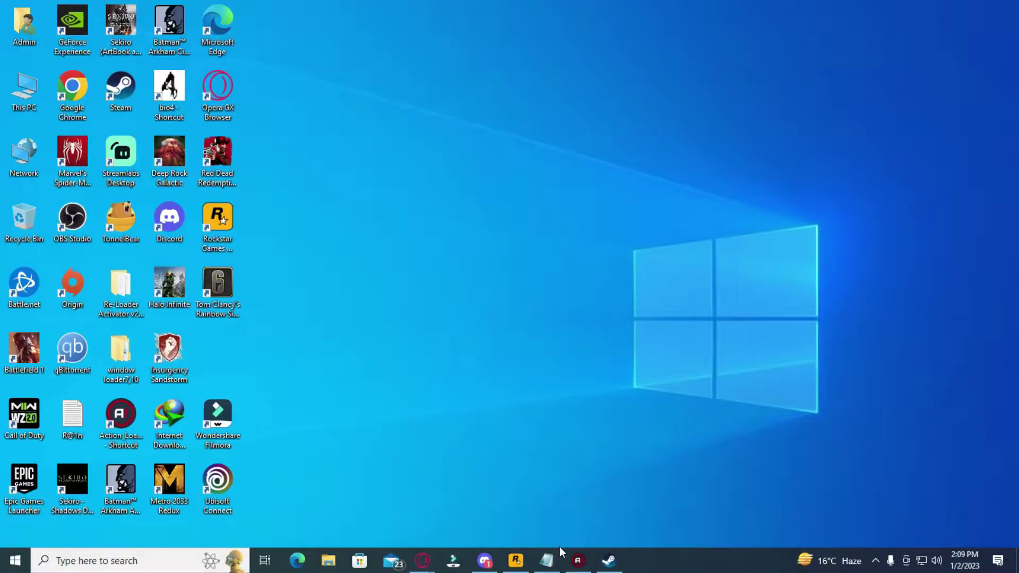
left_click(551, 562)
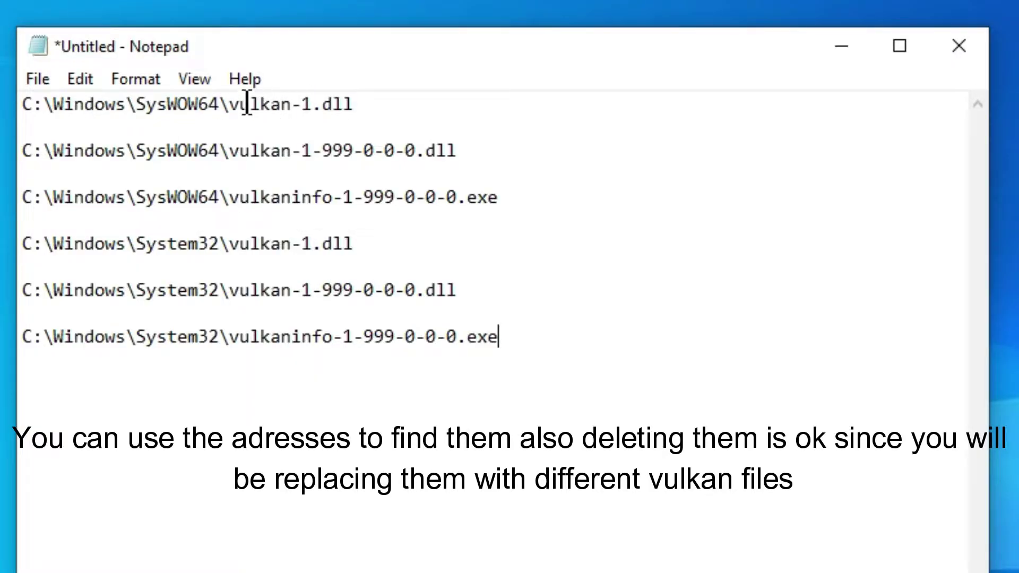
Look over the six SysWOW64 and System32 Vulkan paths, then close Notepad.
mouse_move(229, 103)
left_mouse_down()
mouse_move(258, 176)
mouse_move(242, 104)
left_mouse_up()
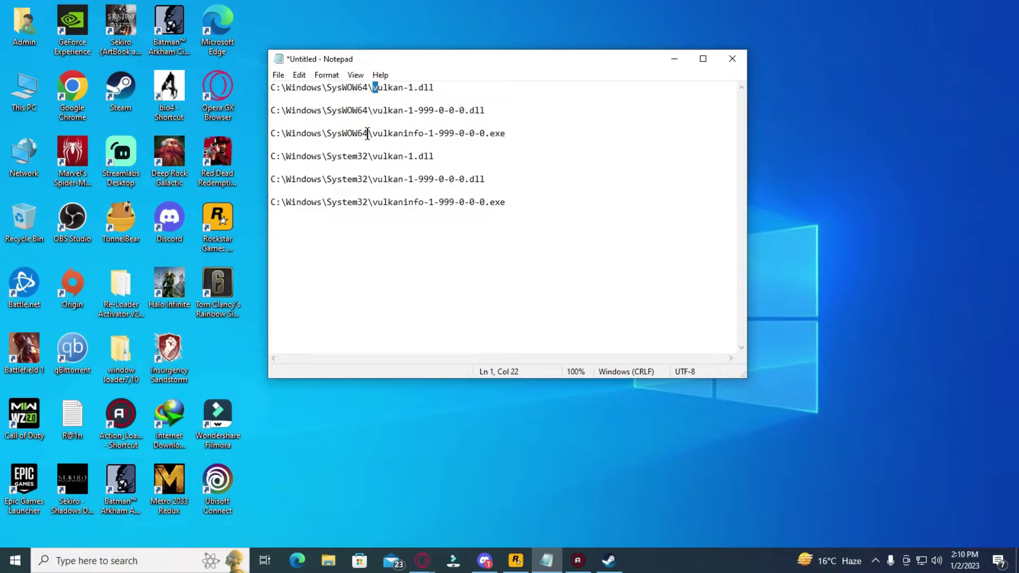
left_click(732, 59)
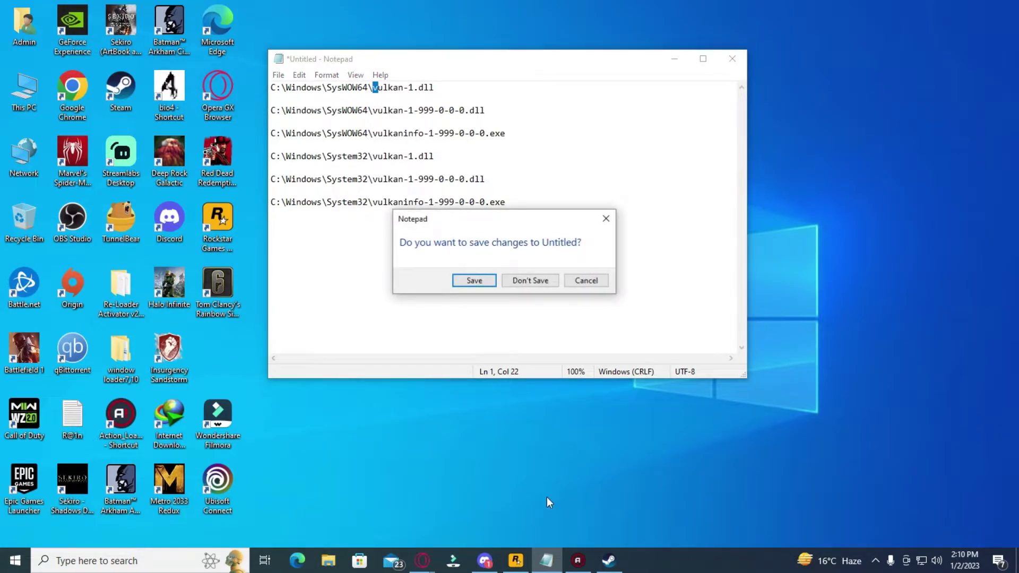
Discard the Notepad notes unsaved and bring the LunarXchange browser window forward.
left_click(555, 282)
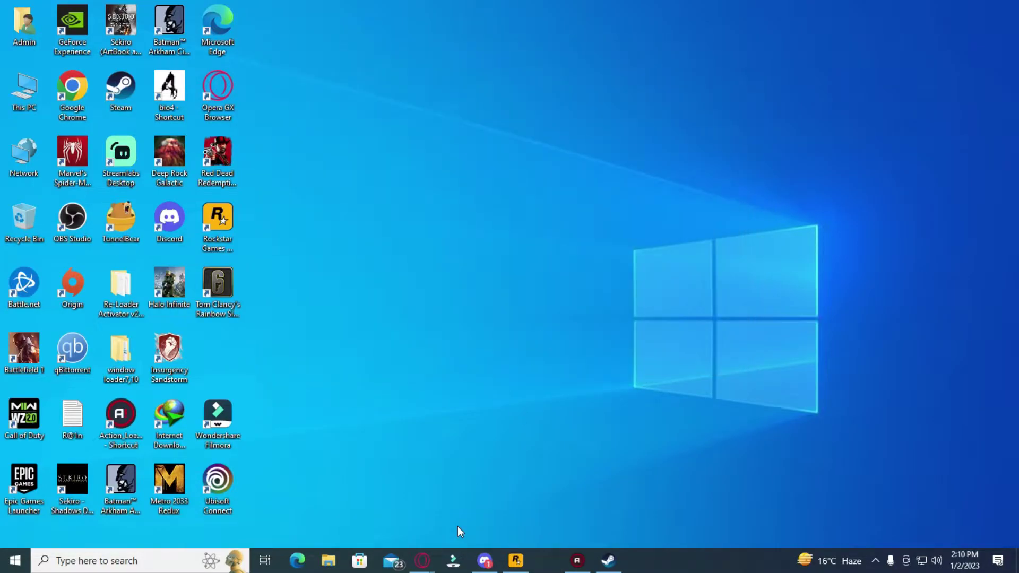
mouse_move(429, 565)
left_click(457, 523)
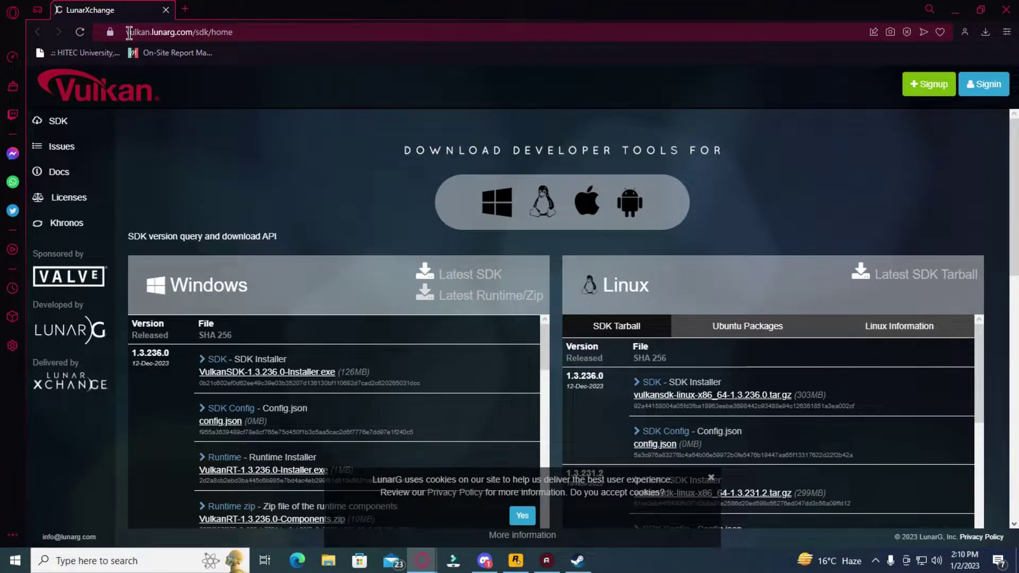
Maximize the Opera GX window on the Vulkan SDK page and show its recent downloads.
left_click_drag(126, 33, 242, 34)
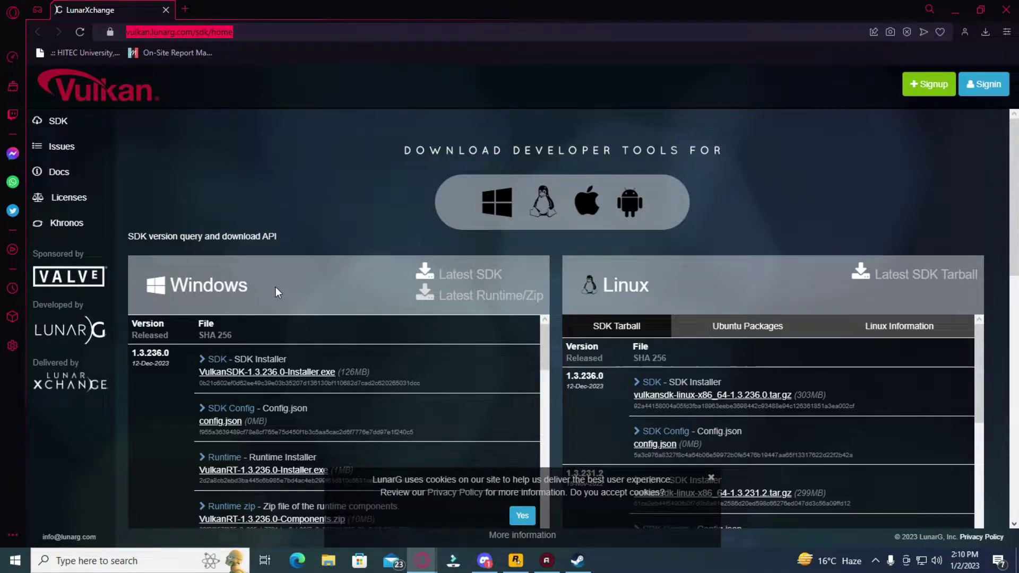
double_click(714, 13)
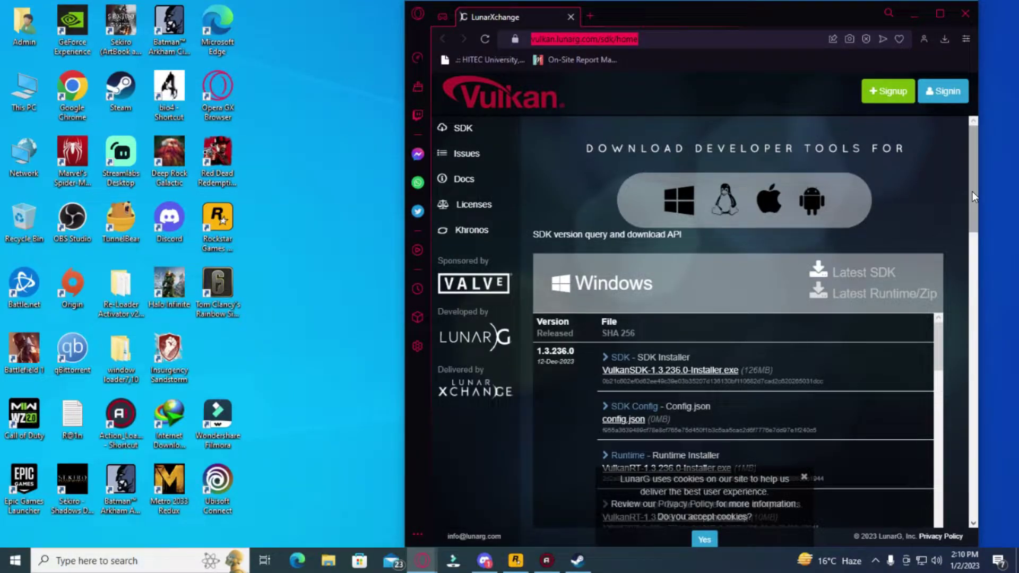
left_click_drag(972, 191, 965, 316)
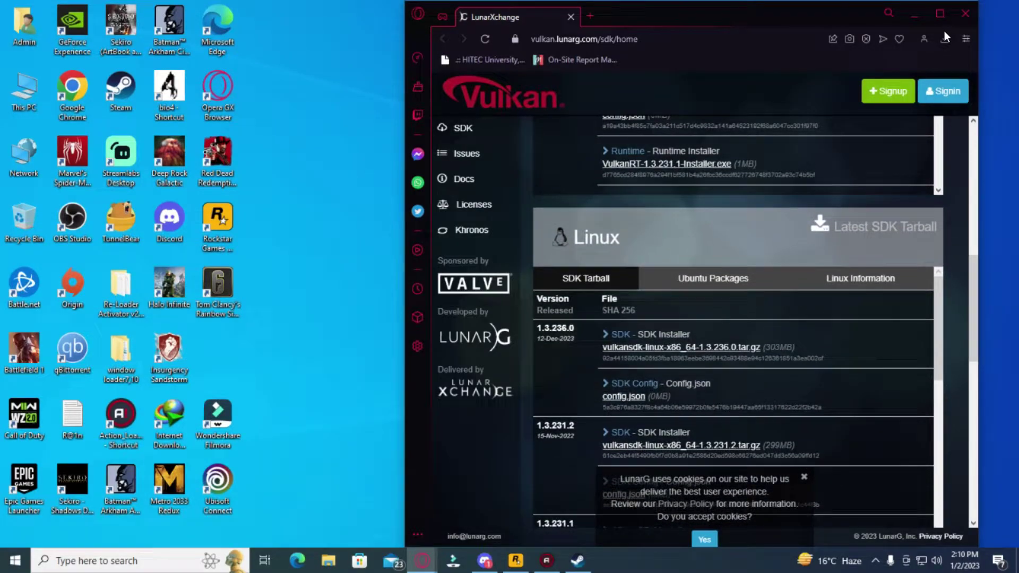
left_click(934, 16)
scroll(1013, 191, "up", 5)
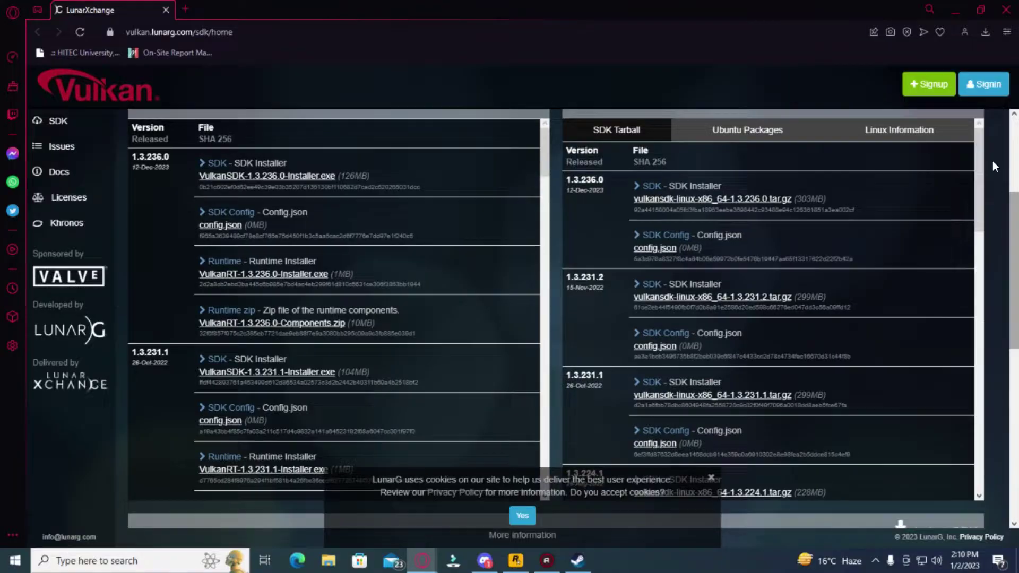
left_click(984, 32)
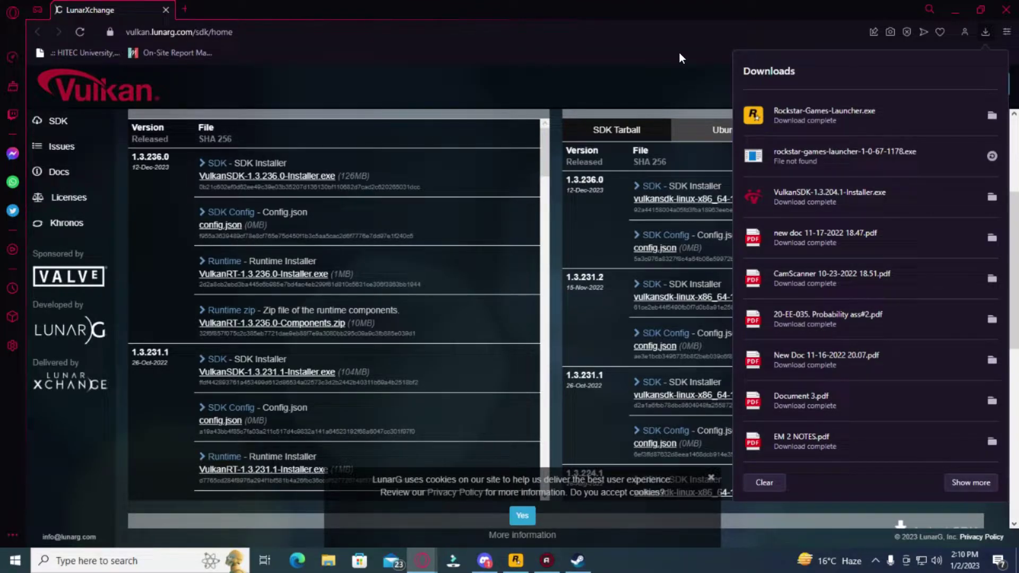
Close the downloads list and scroll the SDK page down to version 1.3.204.1.
left_click(691, 90)
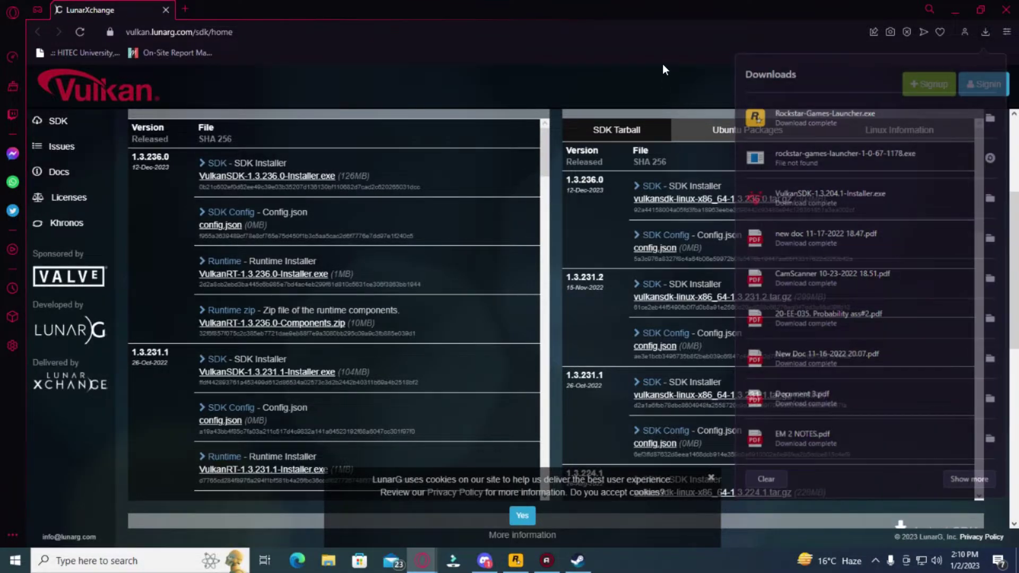
scroll(1017, 191, "up", 4)
left_click_drag(1017, 191, 1017, 223)
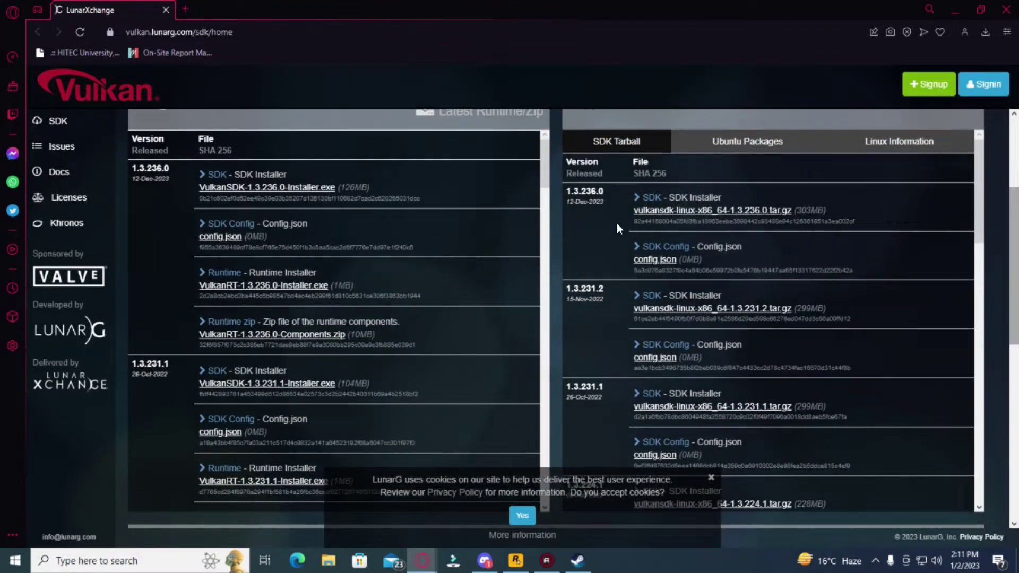
scroll(542, 166, "down", 1)
scroll(543, 165, "down", 2)
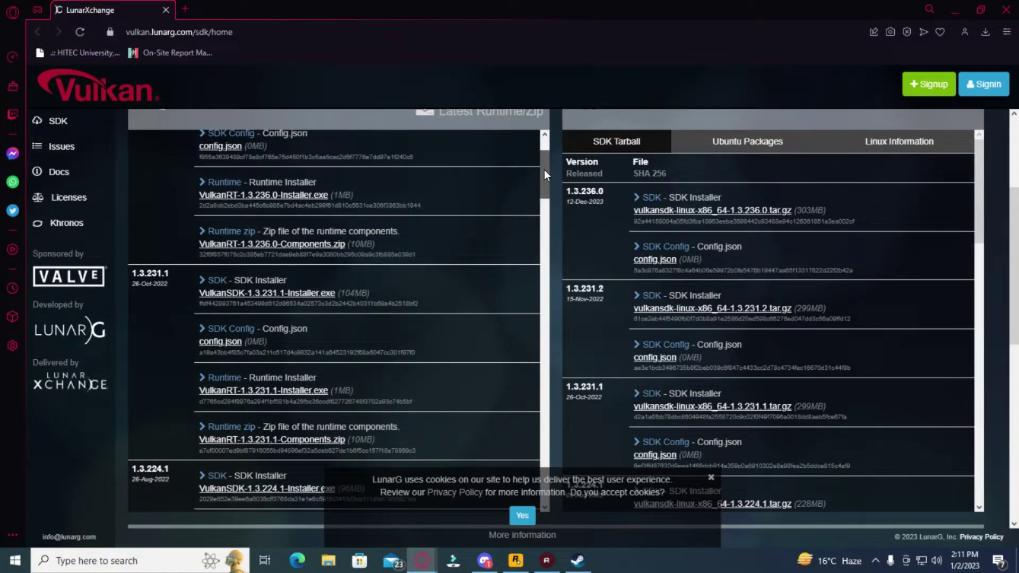
left_click_drag(547, 183, 544, 269)
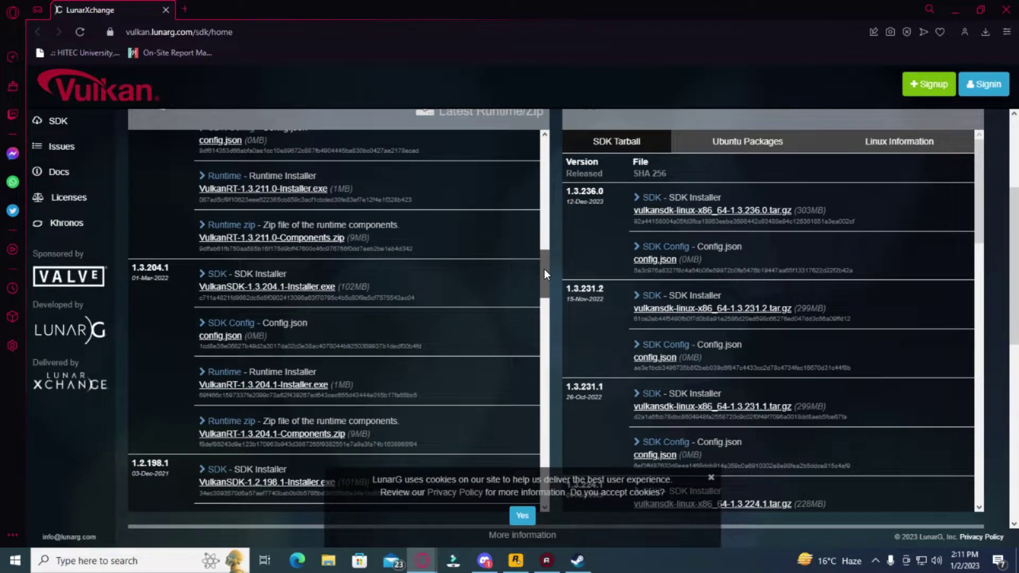
Open the VulkanSDK-1.3.204.1 installer's Pictures folder from downloads, then minimize it.
left_click(984, 33)
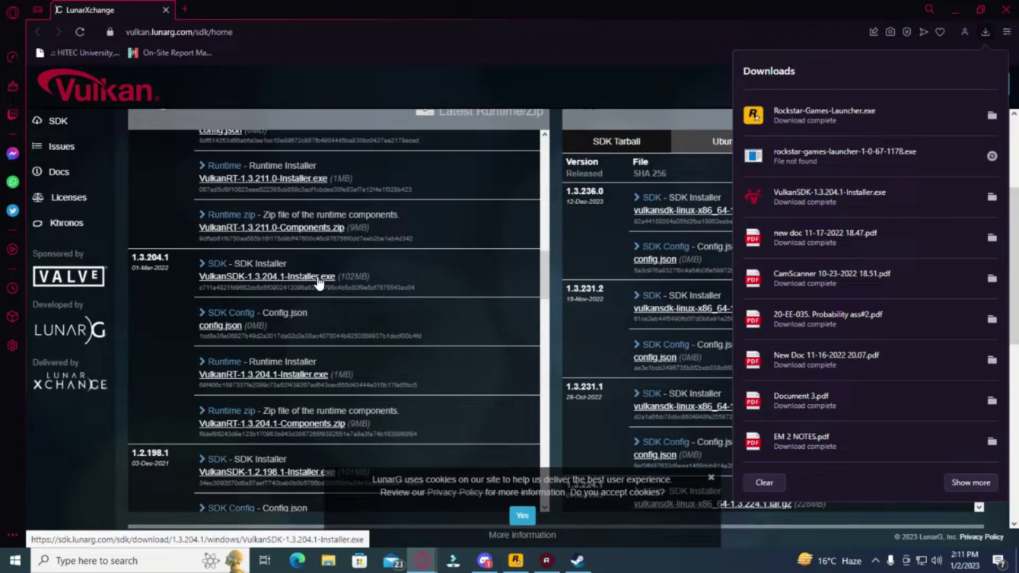
left_click(996, 195)
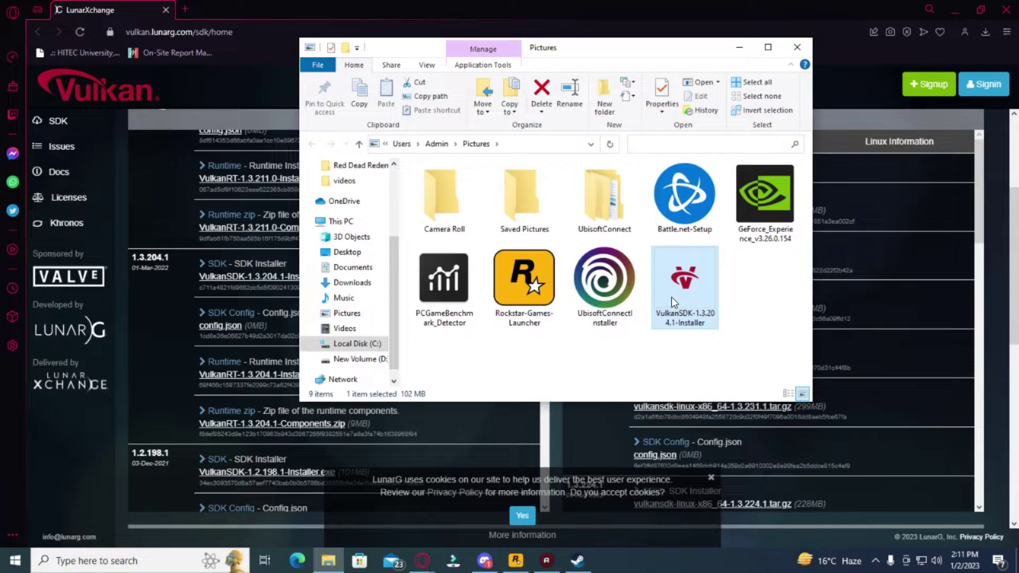
left_click(751, 49)
Minimize the browser, launch Red Dead Redemption 2 from its desktop shortcut, and minimize the Rockstar launcher.
double_click(908, 9)
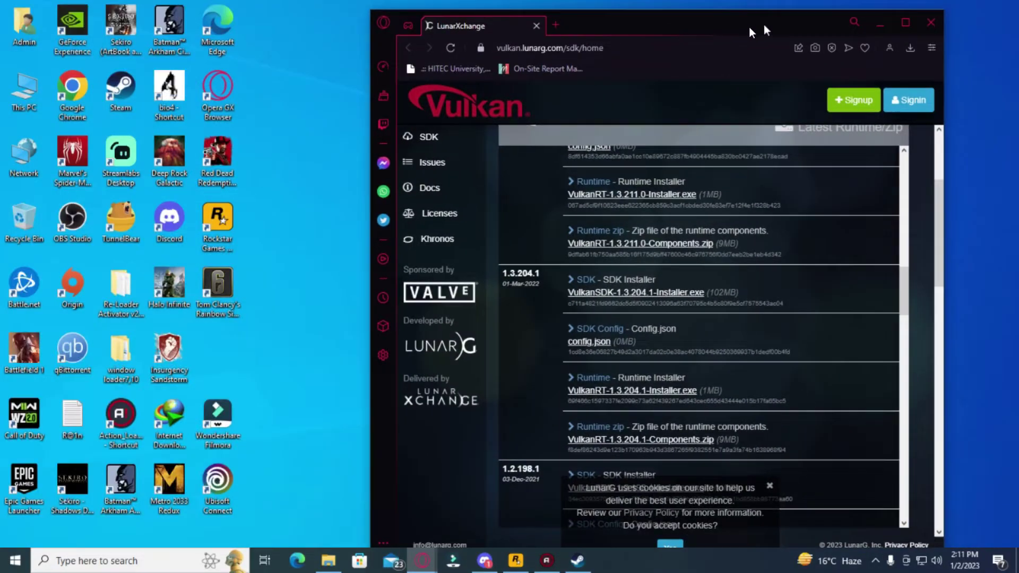
left_click(813, 25)
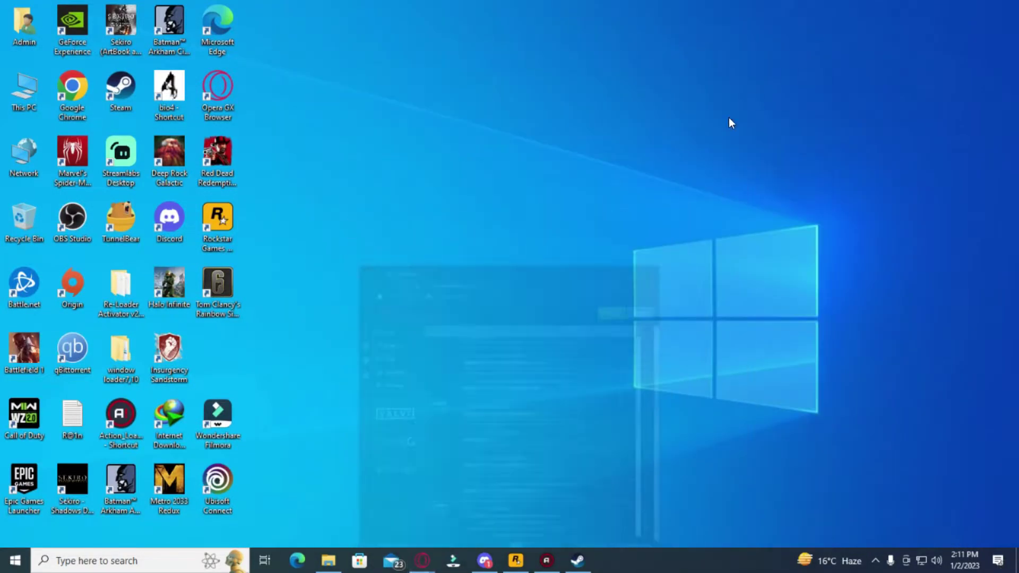
double_click(223, 167)
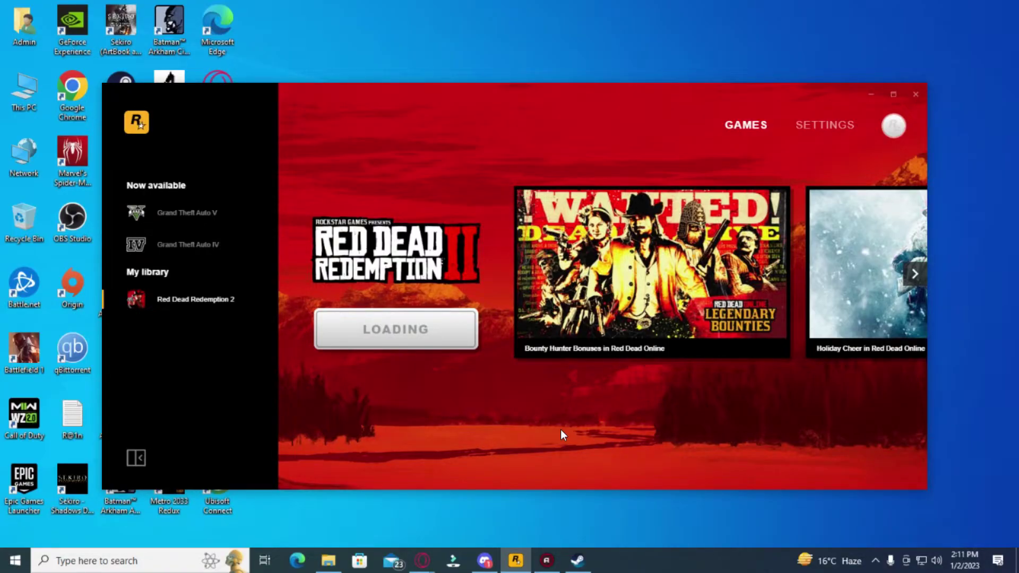
left_click(870, 94)
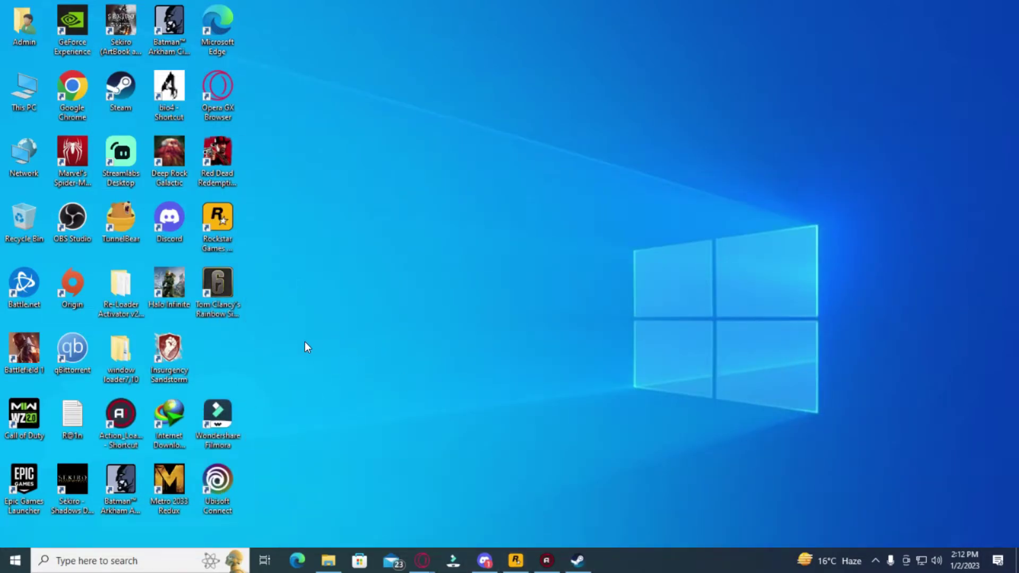
Start TunnelBear from its shortcut, then return the shortcut beside OBS Studio.
left_click_drag(121, 212, 546, 209)
double_click(545, 224)
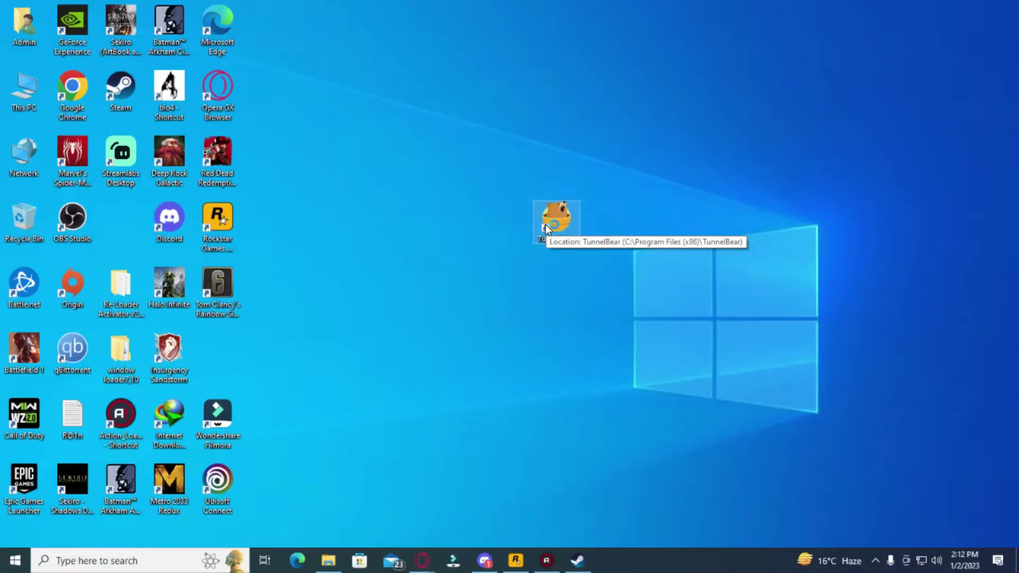
left_click_drag(546, 223, 237, 209)
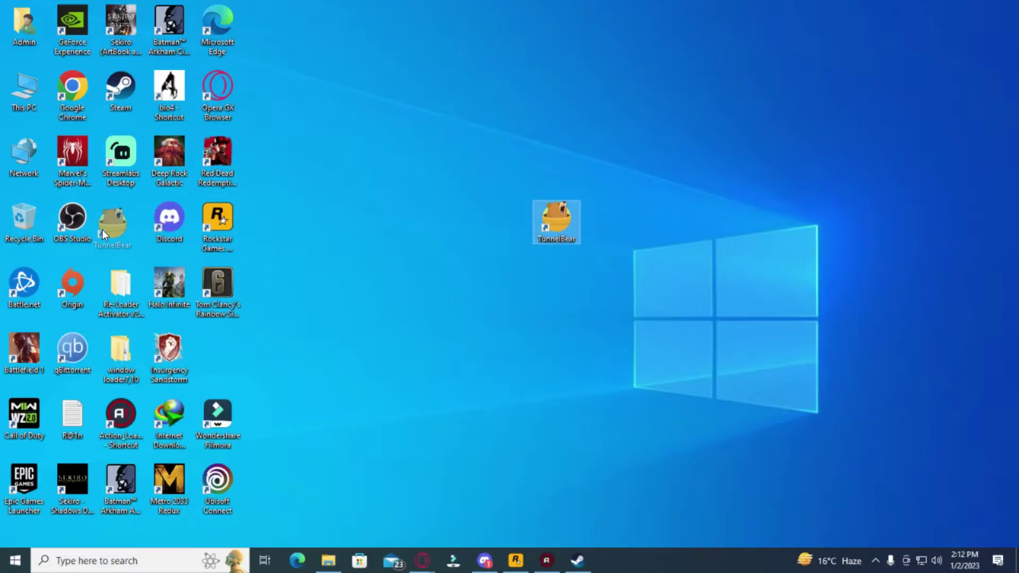
left_click_drag(101, 229, 108, 228)
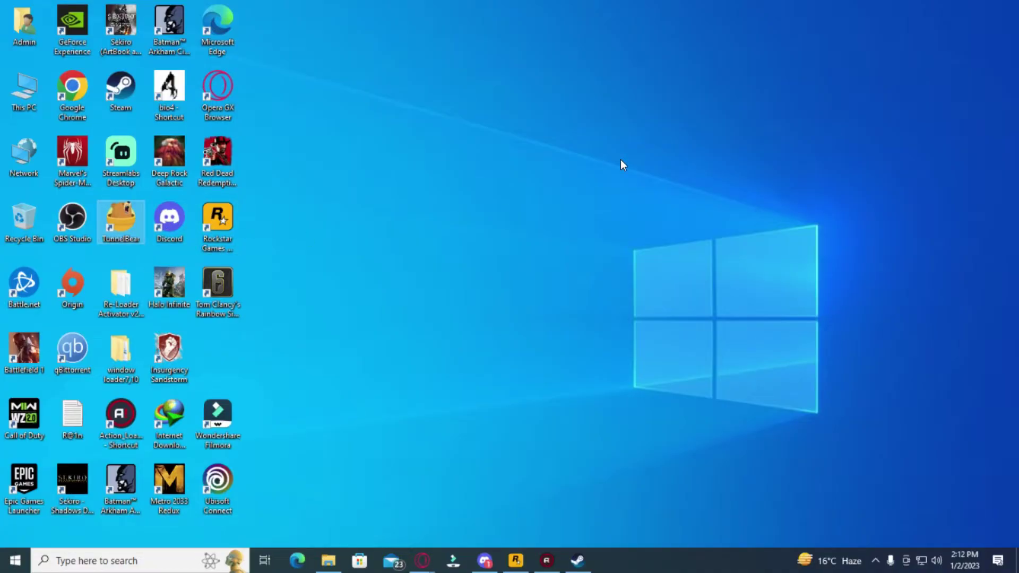
Switch through taskbar windows to bring Steam's library forward as the game window opens.
left_click(528, 560)
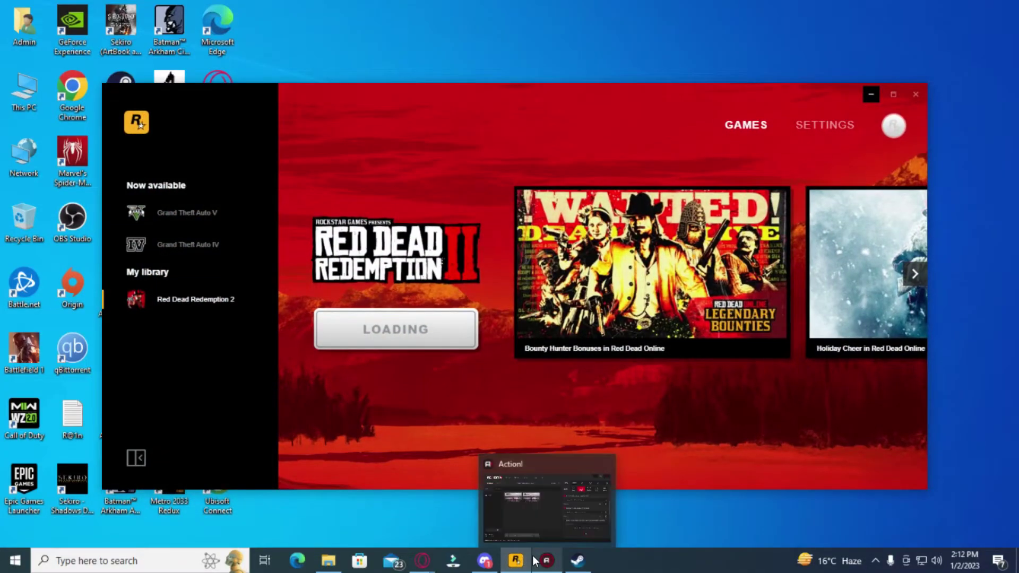
left_click(546, 560)
left_click(577, 559)
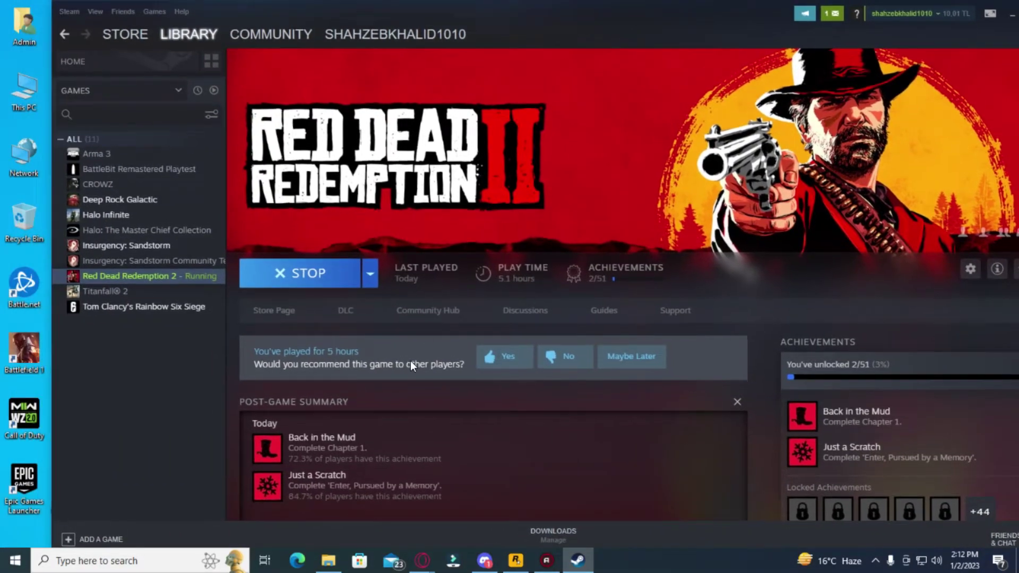
mouse_move(514, 560)
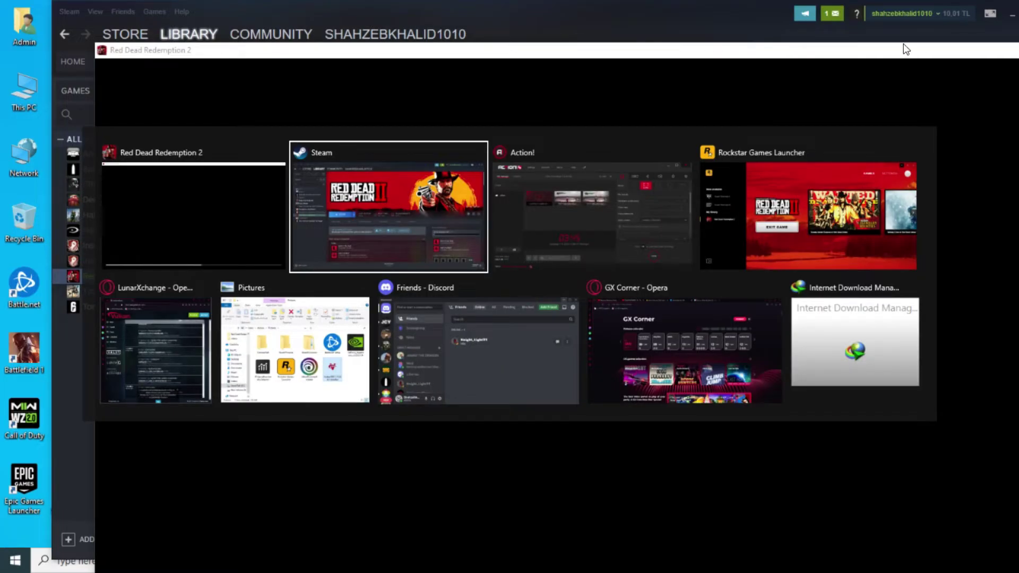
Leave the black game window with Escape and the Windows key.
key("Escape")
key("super")
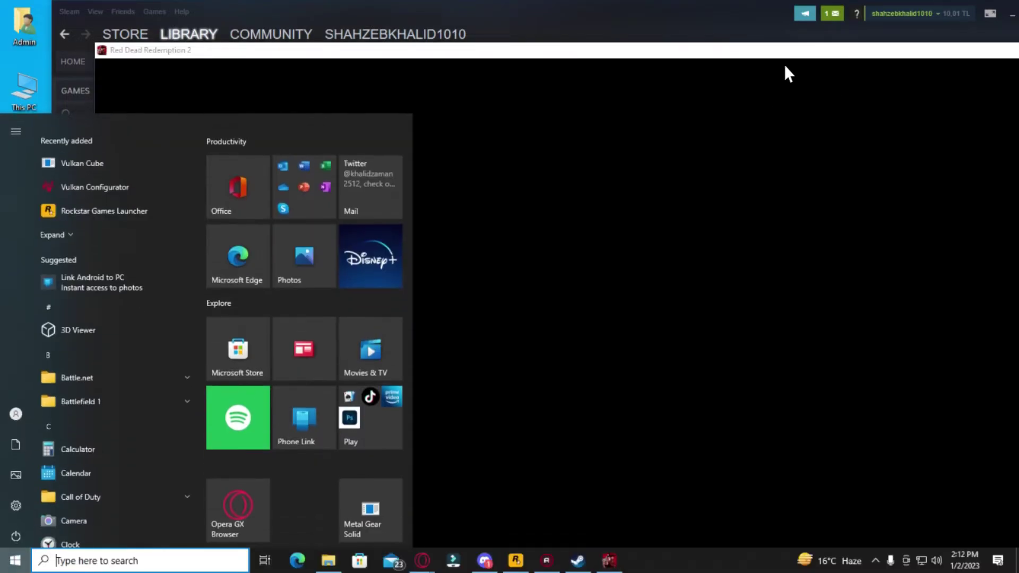
Browse Red Dead Redemption 2's local files from Steam to open its install folder on D:.
left_click(577, 560)
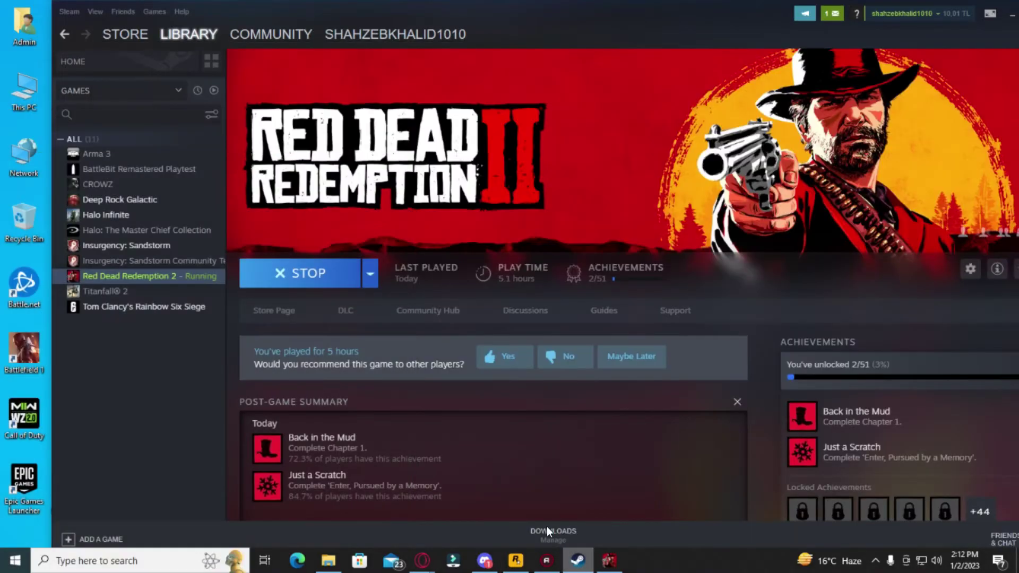
right_click(166, 281)
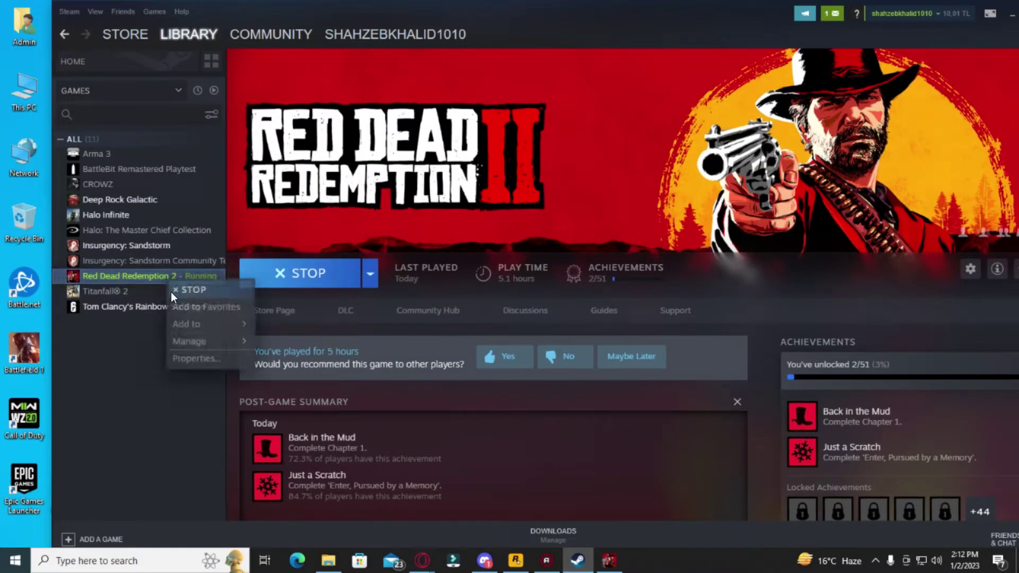
left_click(195, 365)
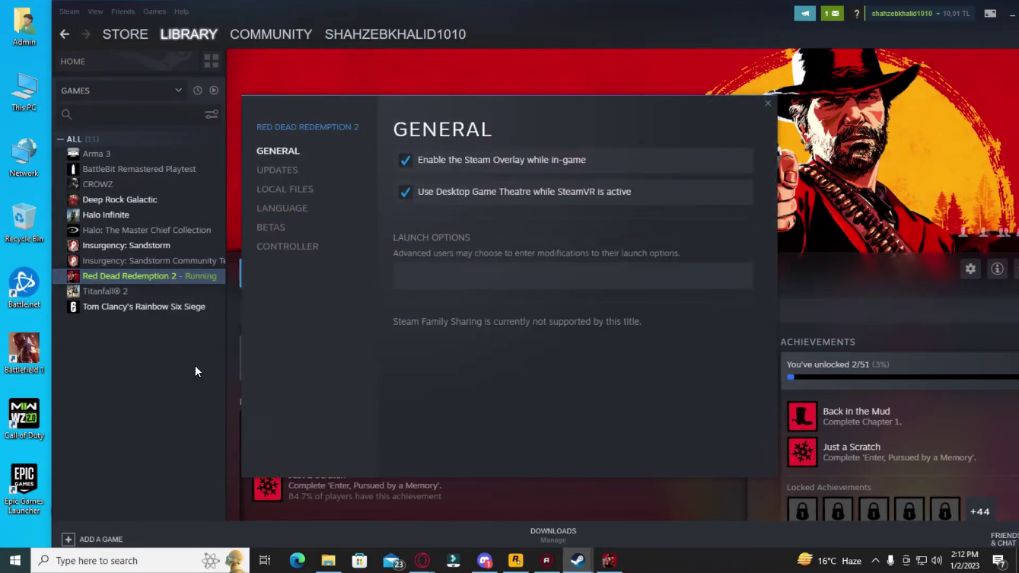
left_click(292, 190)
left_click(662, 161)
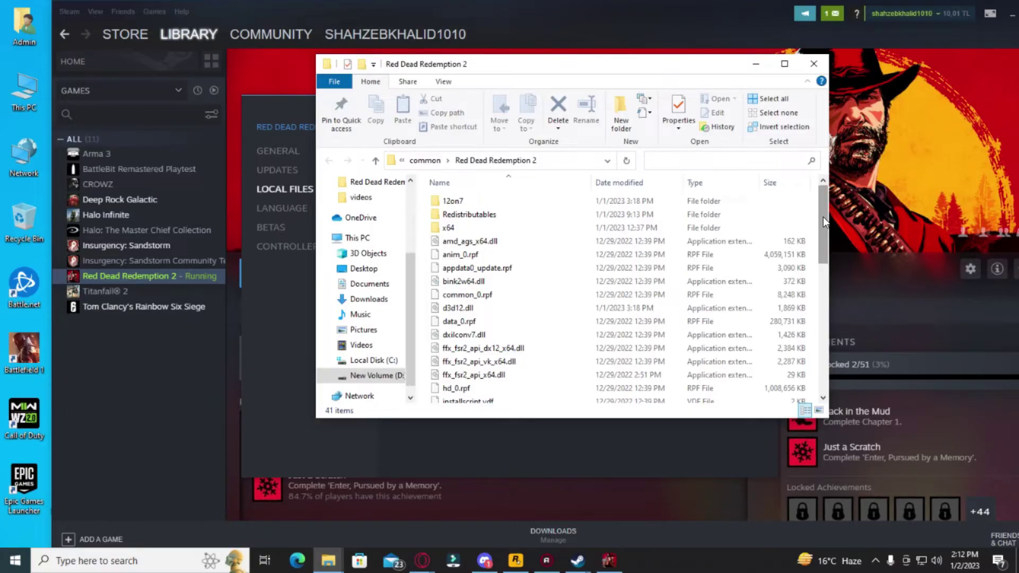
mouse_move(823, 216)
left_mouse_down()
mouse_move(822, 231)
mouse_move(825, 206)
left_mouse_up()
double_click(479, 200)
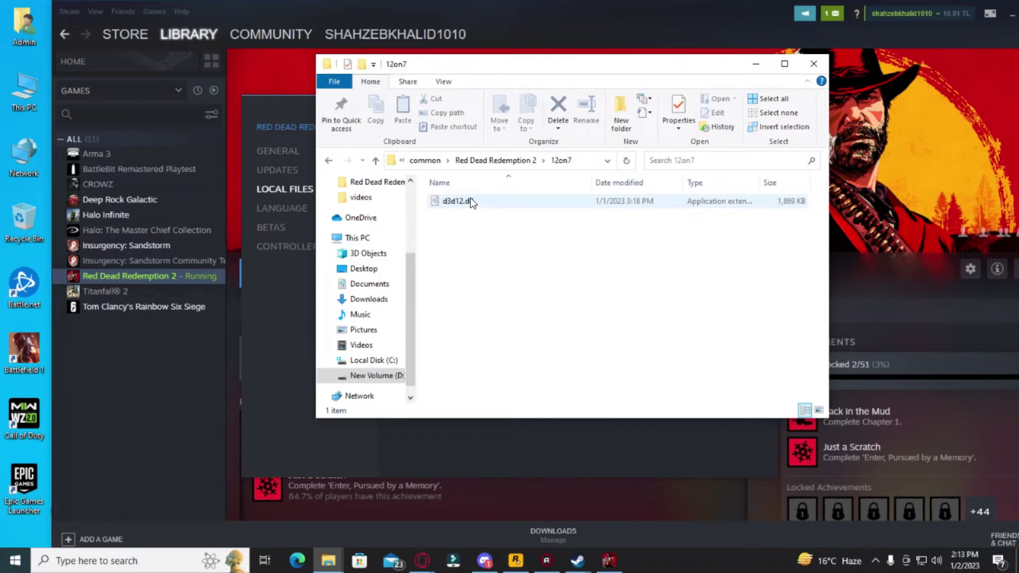
left_click(328, 160)
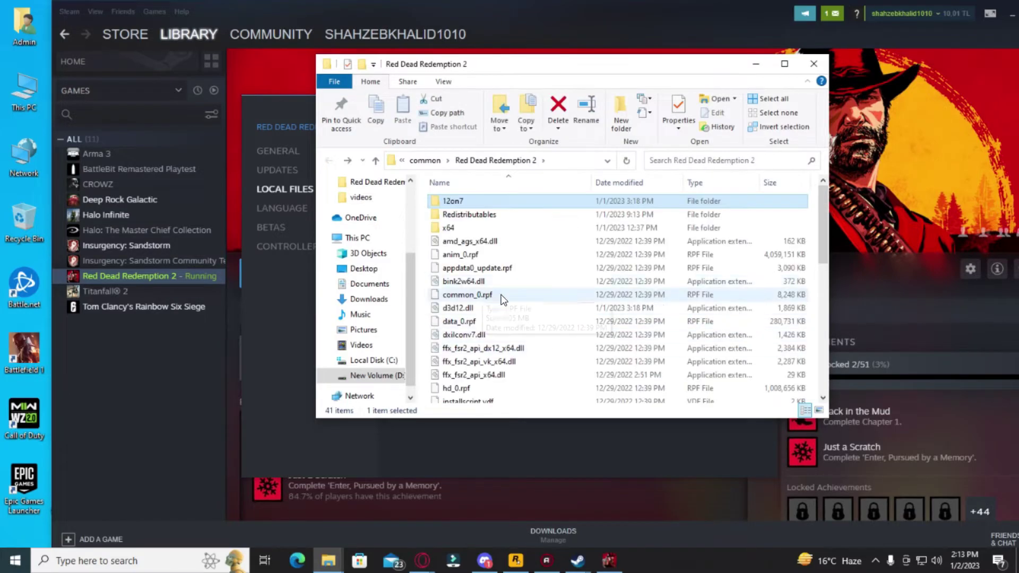
mouse_move(485, 315)
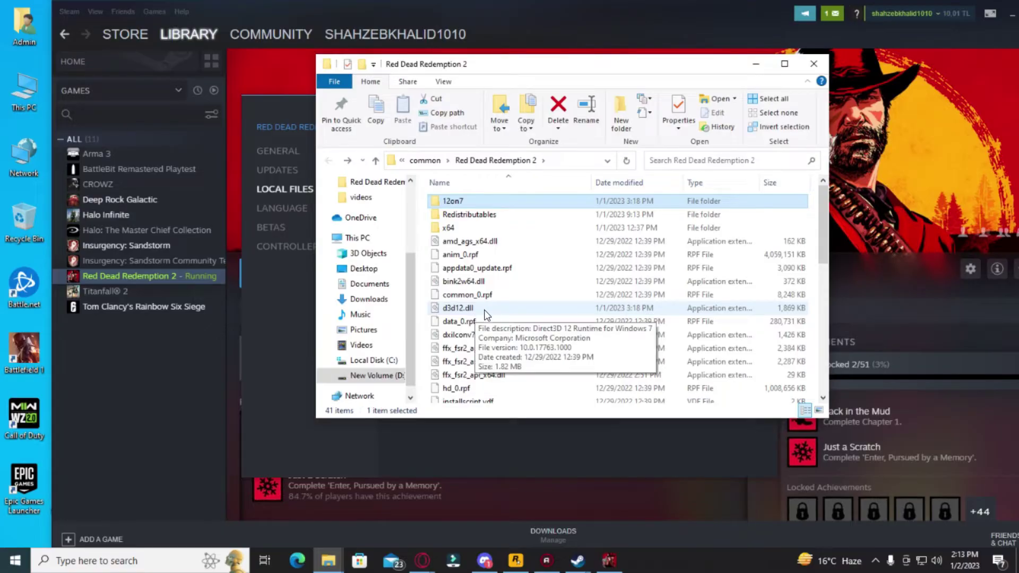
left_click_drag(823, 231, 827, 375)
Confirm PlayRDR2 is set to run as administrator in its Compatibility properties.
right_click(480, 263)
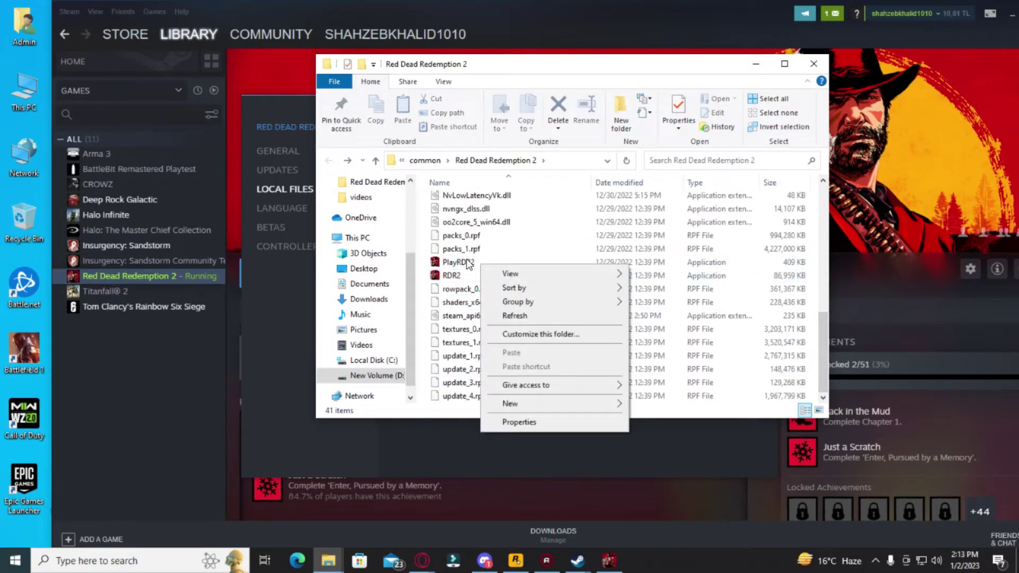
left_click(464, 263)
right_click(467, 262)
left_click(520, 535)
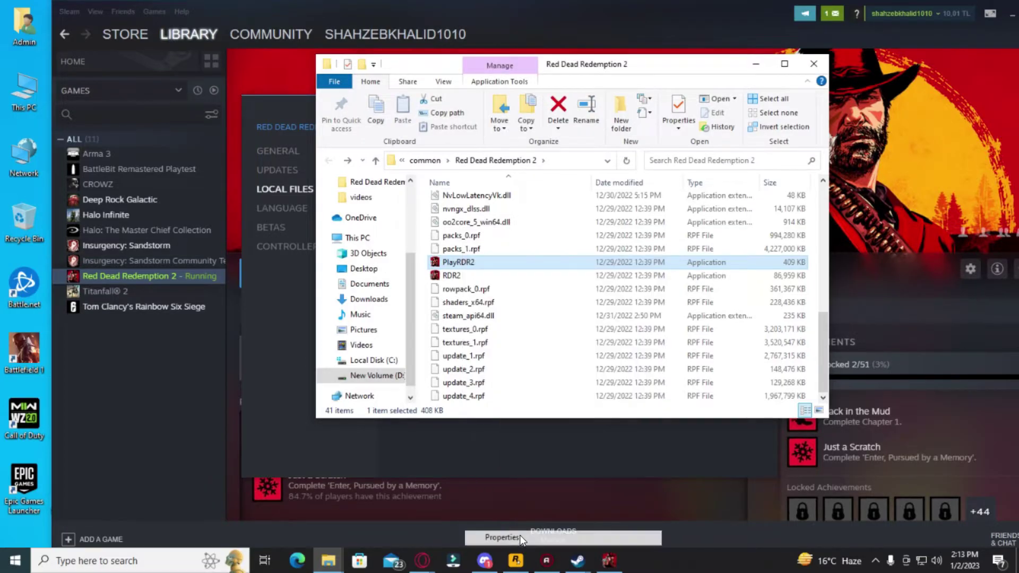
left_click(580, 238)
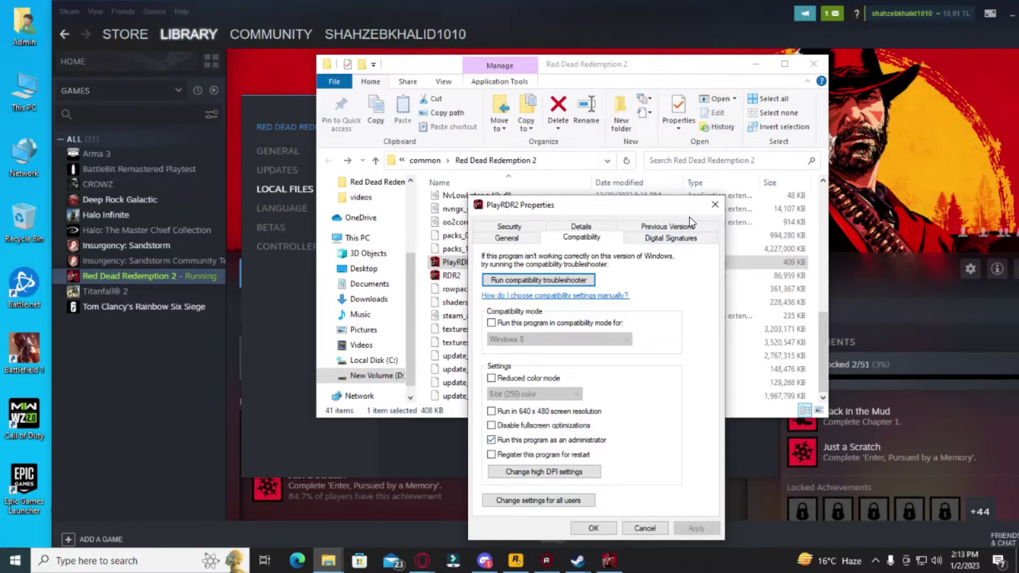
left_click(715, 205)
Confirm RDR2 is set to run as administrator in its Compatibility properties.
right_click(505, 276)
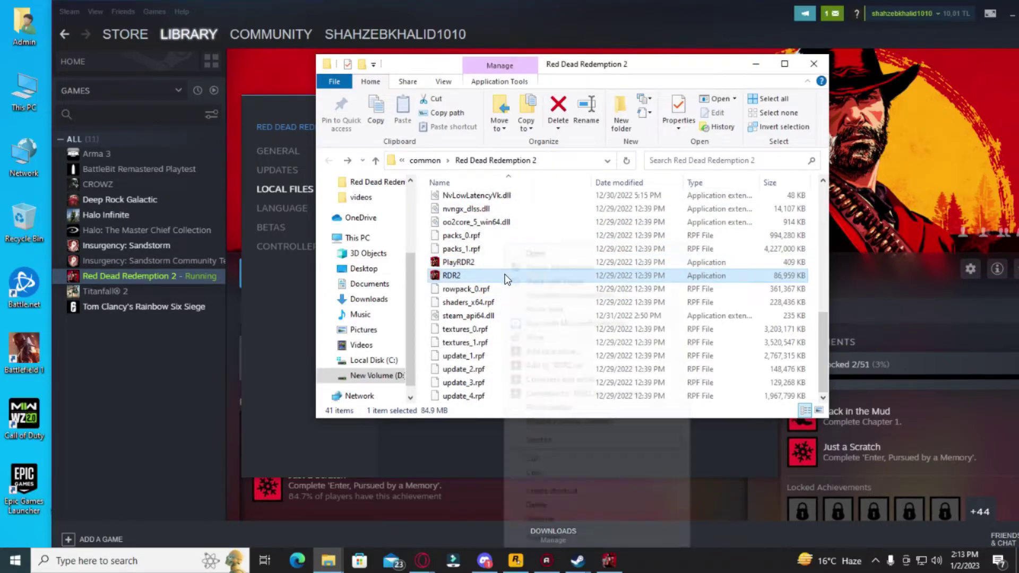
left_click(528, 535)
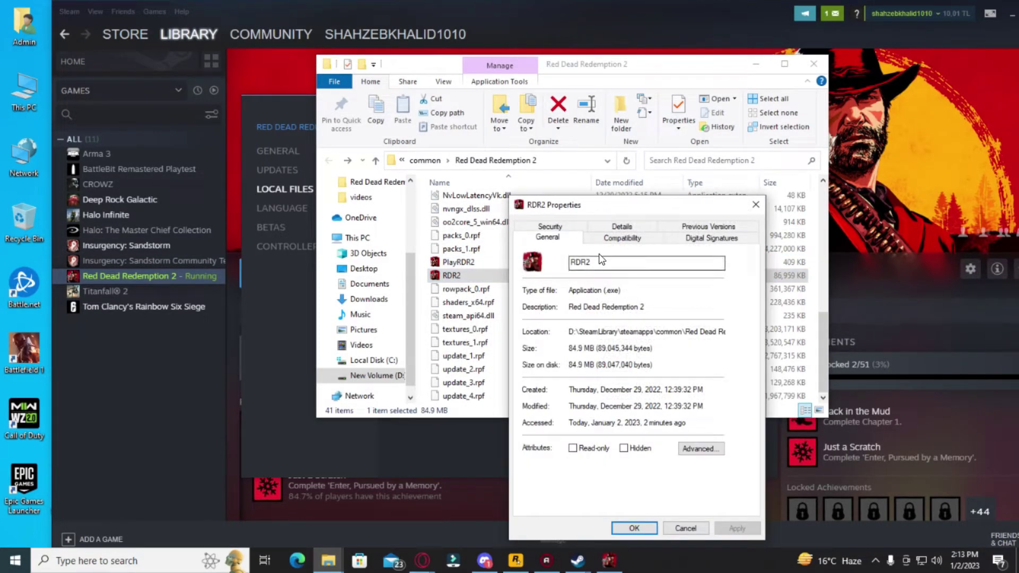
left_click(615, 238)
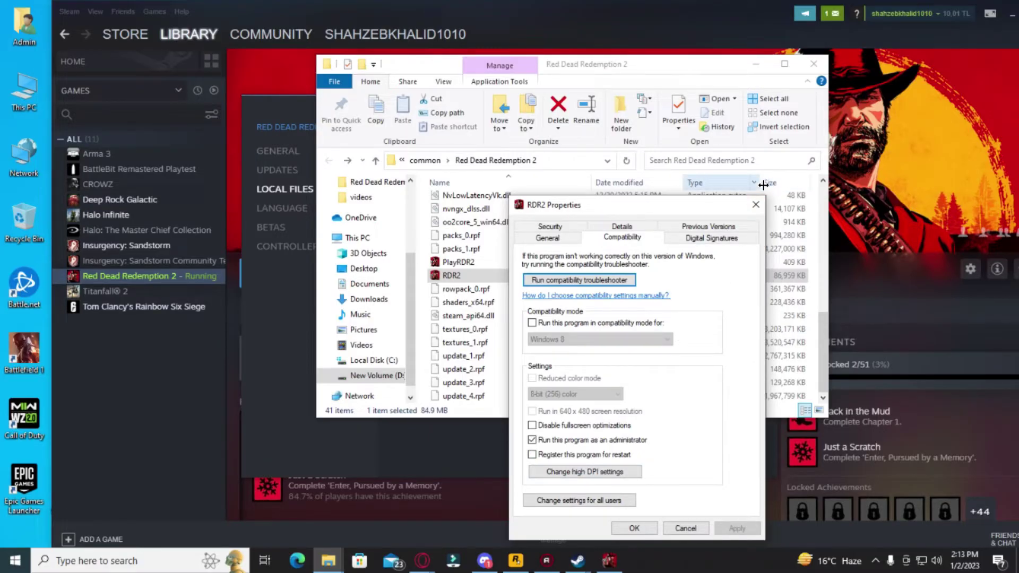
left_click(756, 204)
Close File Explorer and Steam's Properties panel, then switch to the running RDR2 Settings menu.
left_click(810, 71)
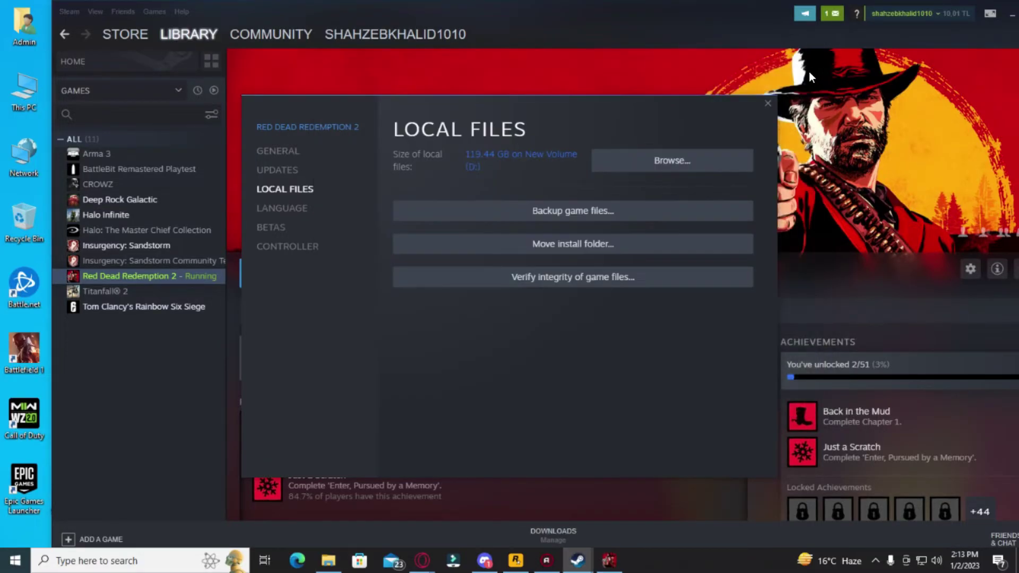
left_click(767, 102)
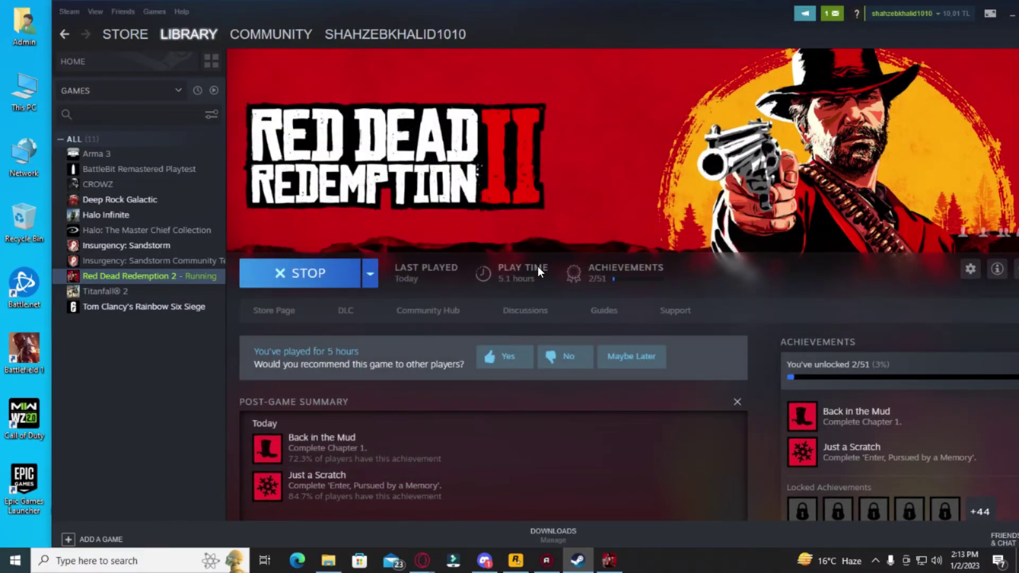
left_click(607, 561)
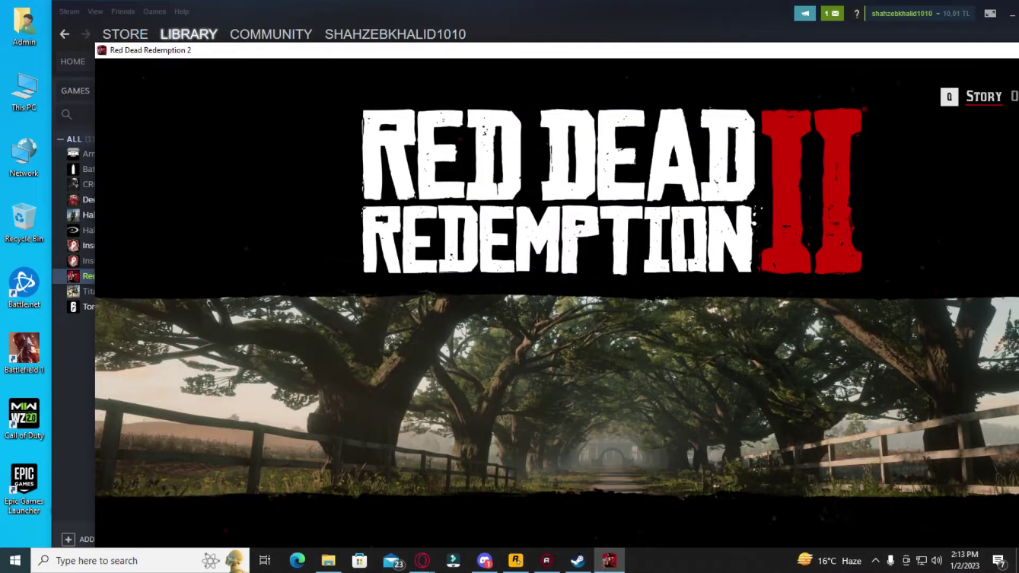
key("alt+Tab")
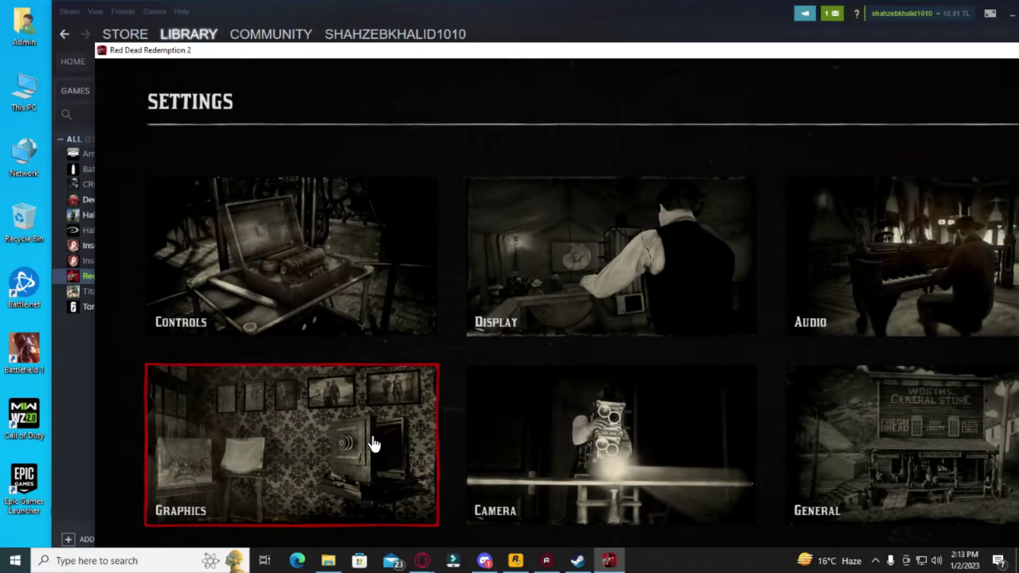
In Graphics settings, switch Screen Type to Windowed Borderless and apply it.
left_click(374, 444)
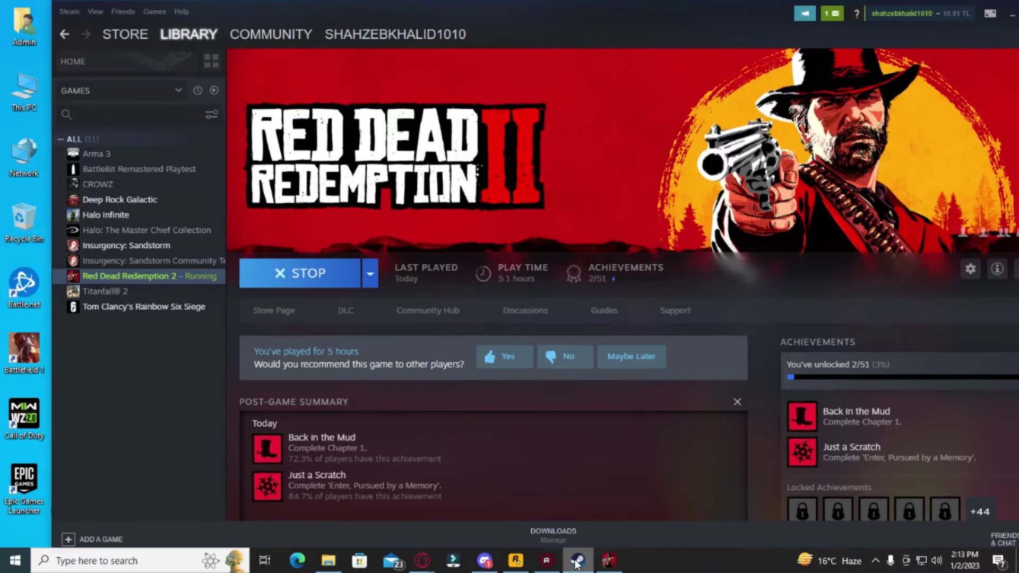
left_click(608, 560)
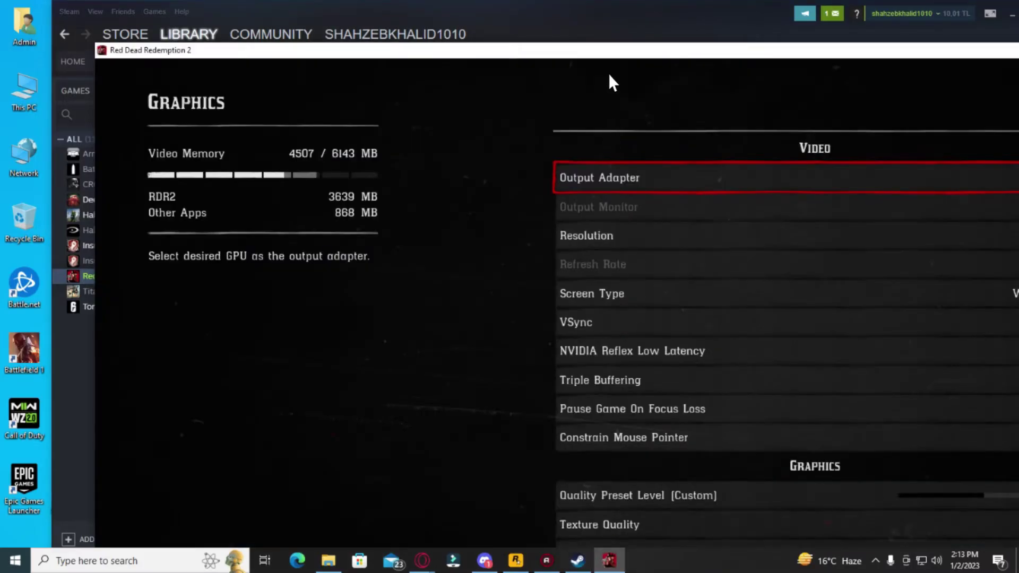
left_click_drag(604, 52, 466, 7)
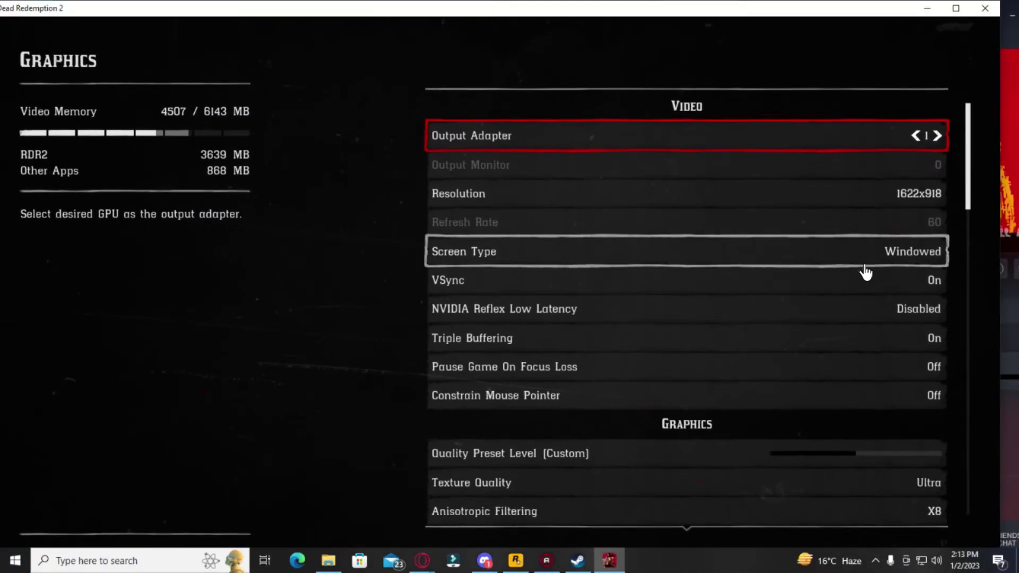
left_click(874, 266)
left_click(874, 265)
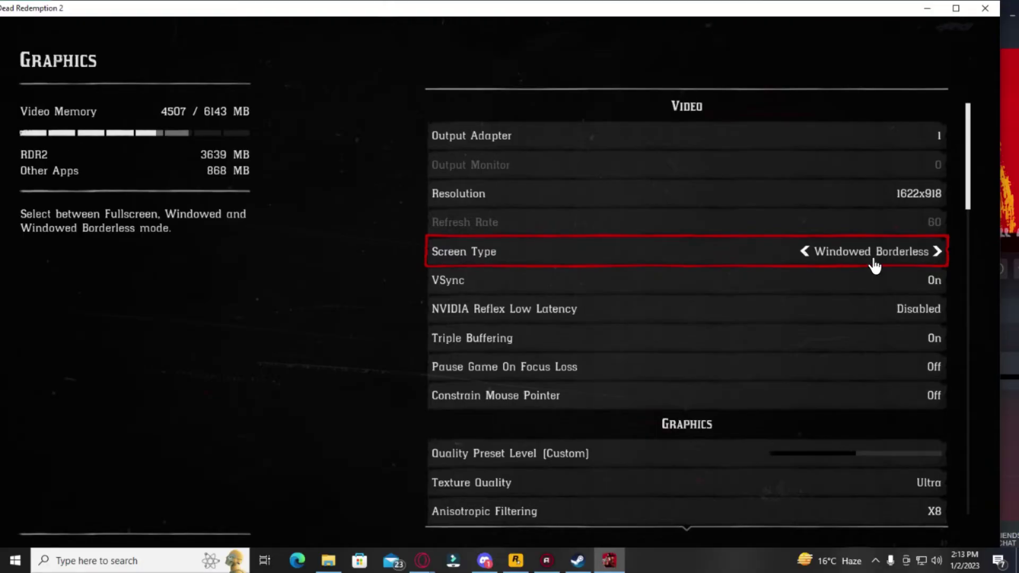
key("Return")
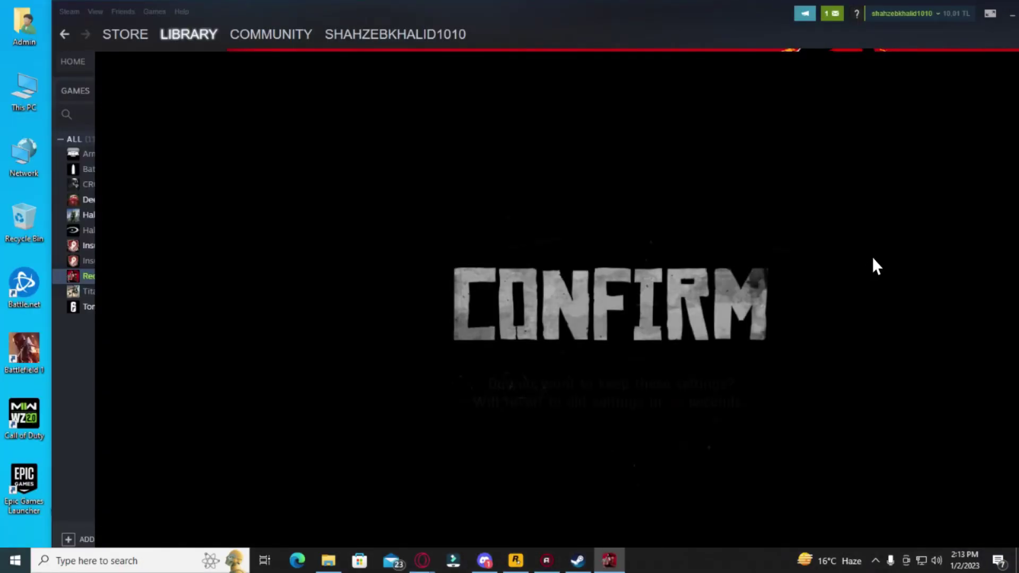
Answer the keep-settings prompt, reselect Windowed Borderless, apply again, and reposition the window.
key("Return")
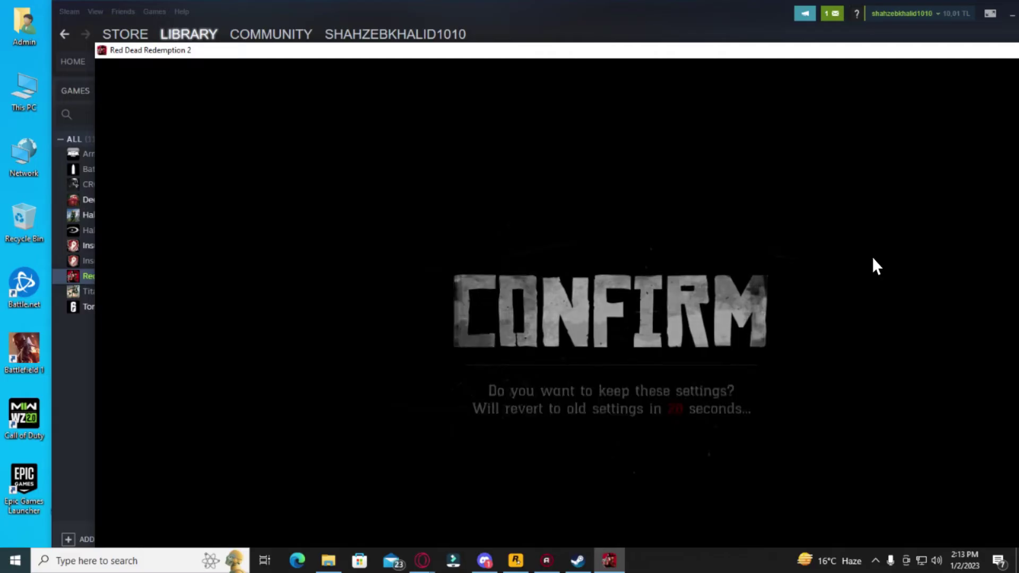
key("Return")
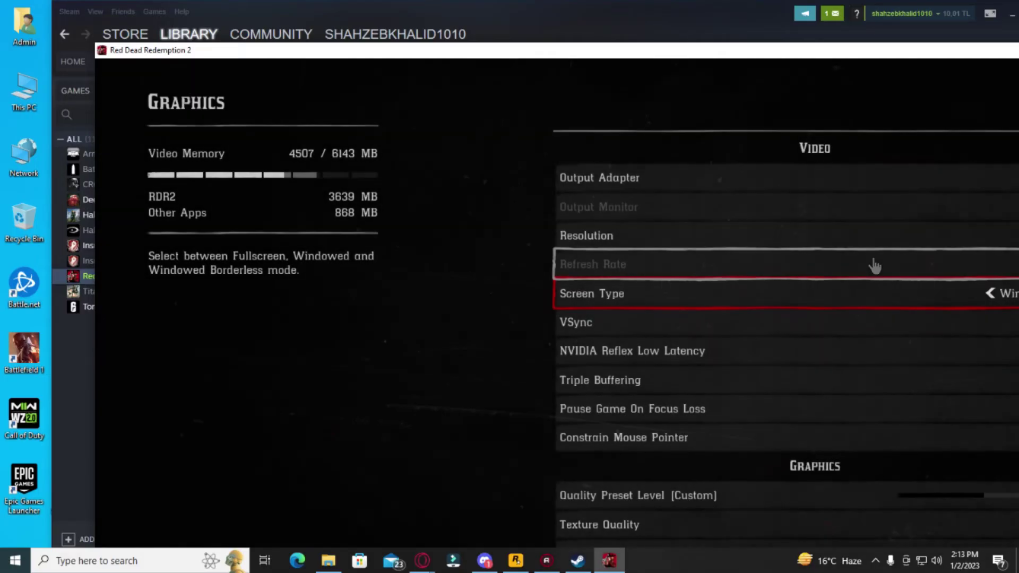
key("Right")
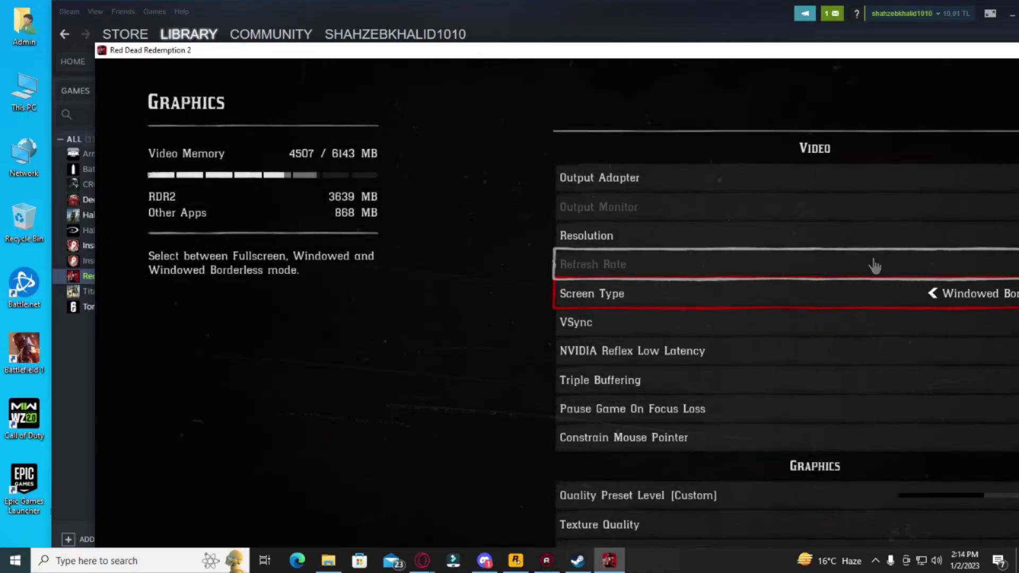
key("Return")
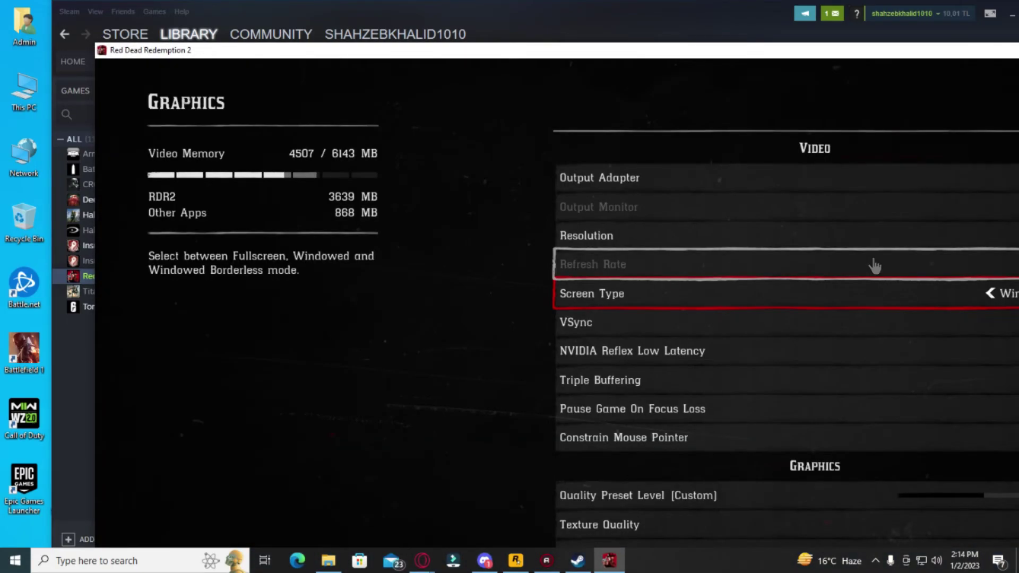
left_click_drag(671, 53, 571, 7)
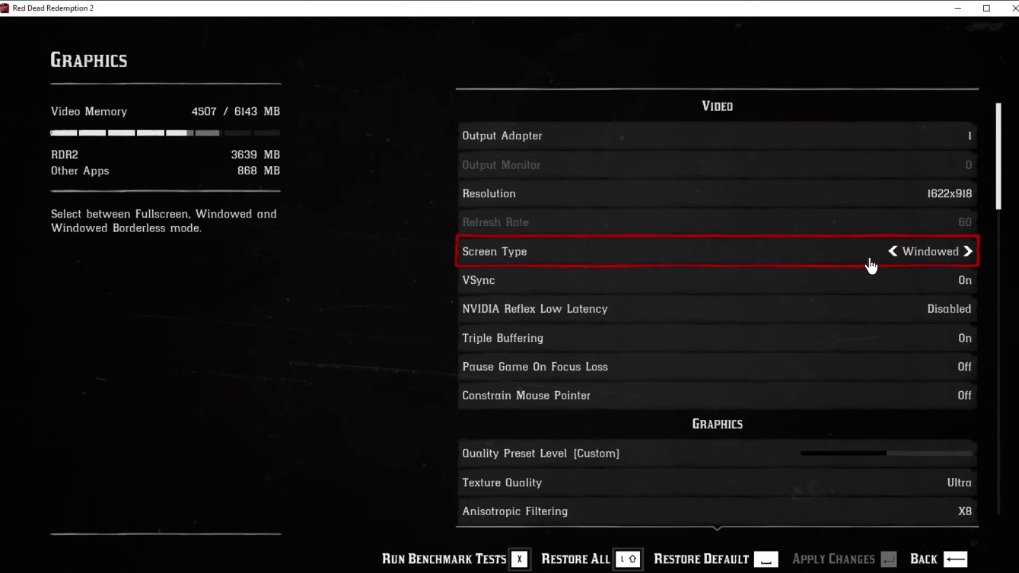
Move the game window top-left and cycle Screen Type to Windowed Borderless.
left_click(969, 253)
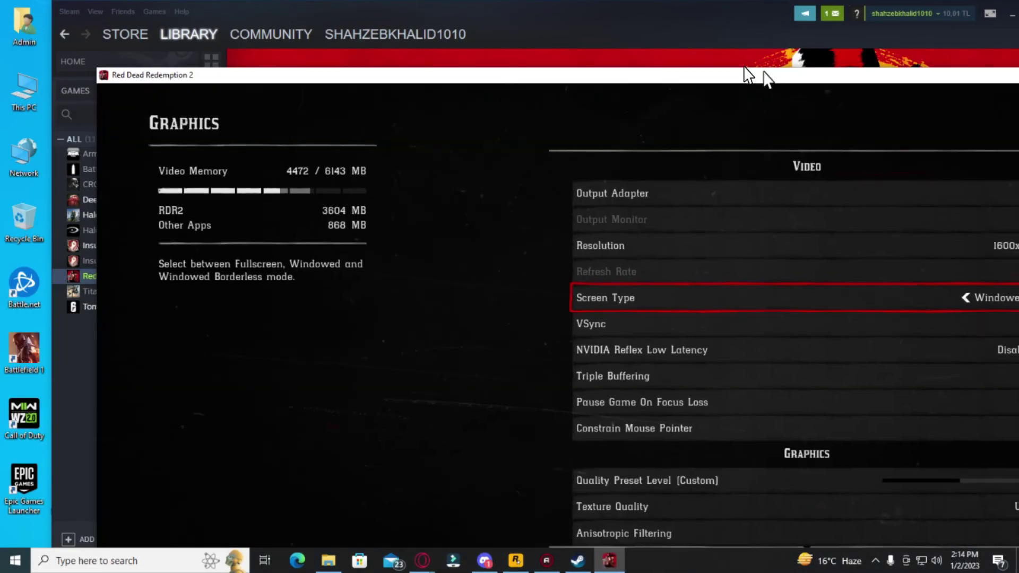
left_click_drag(748, 74, 652, 7)
left_click(923, 231)
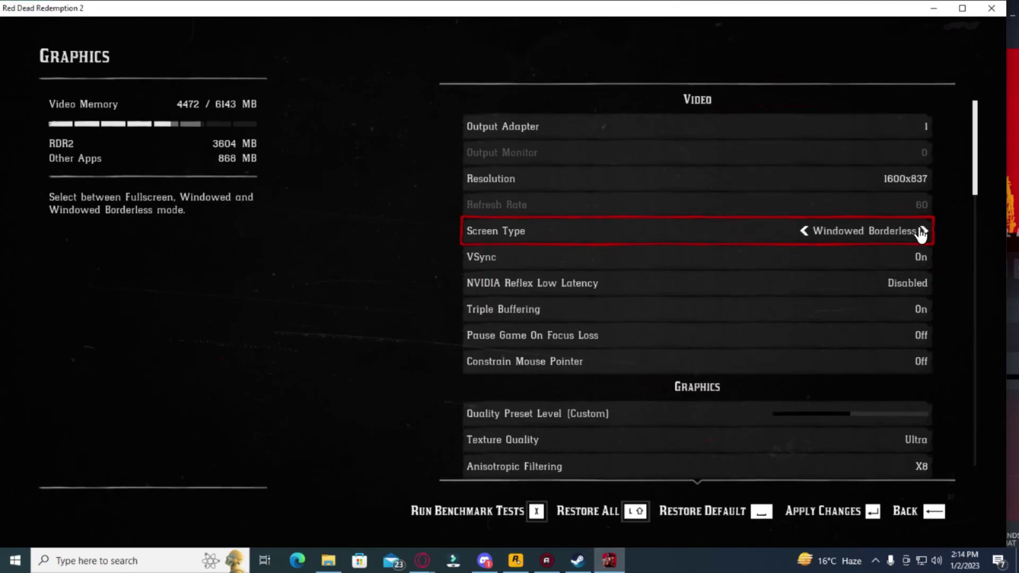